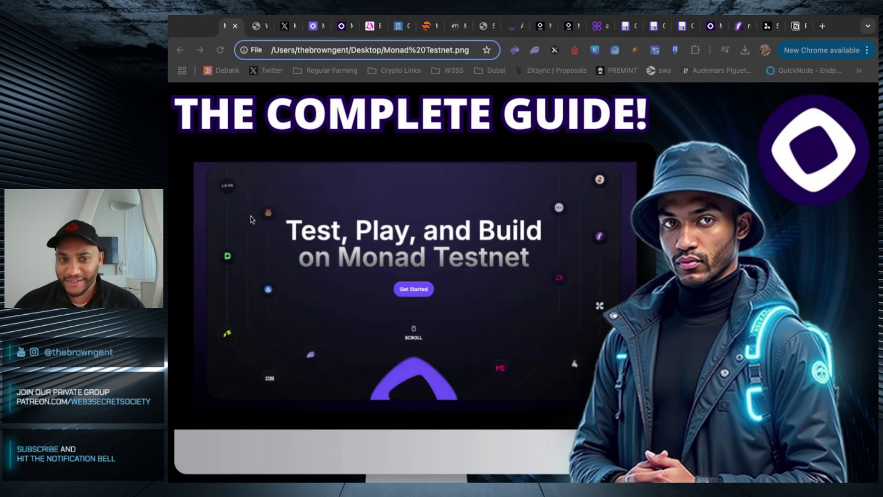
# - Show the second tab with the 'My Services (Links Below)' promotional image
pyautogui.click(253, 28)
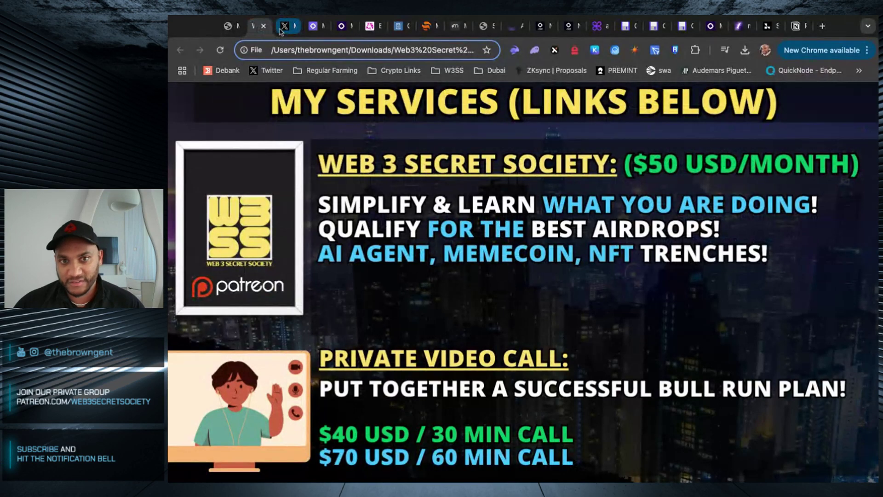
pyautogui.click(280, 28)
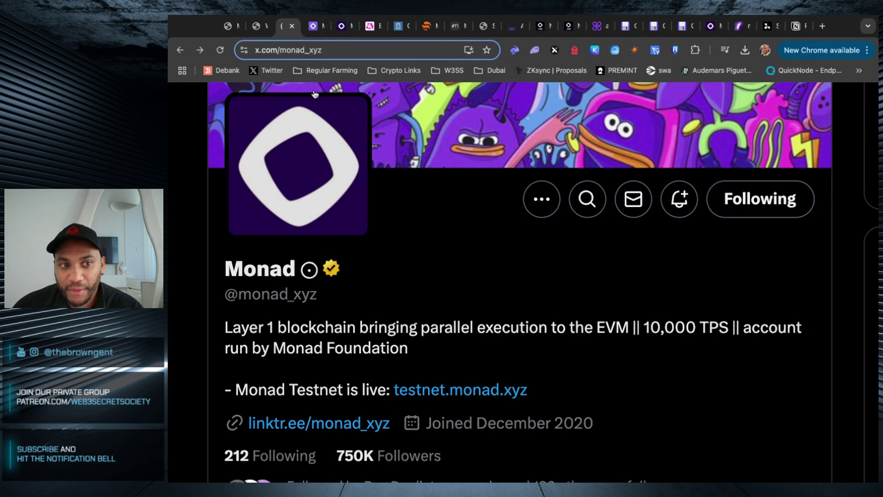
# - Scroll through monad.xyz's feature highlights, then move on to the testnet.monad.xyz page
pyautogui.click(317, 26)
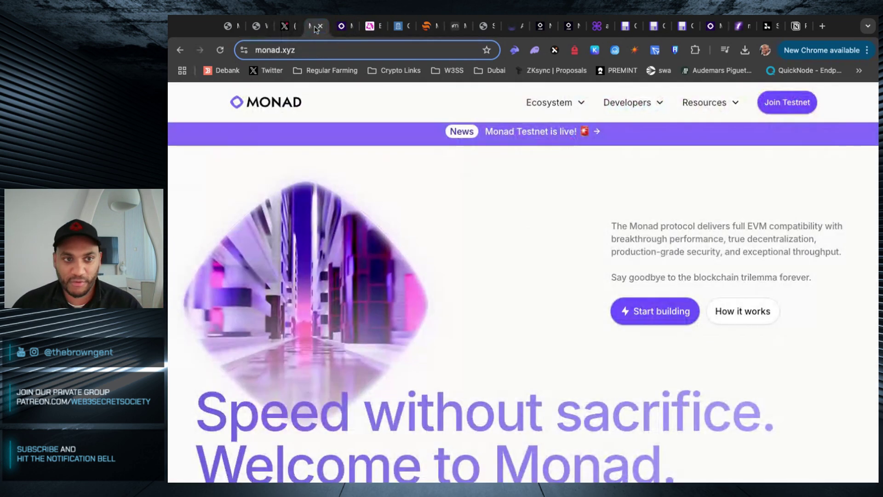
pyautogui.scroll(-4, 747, 336)
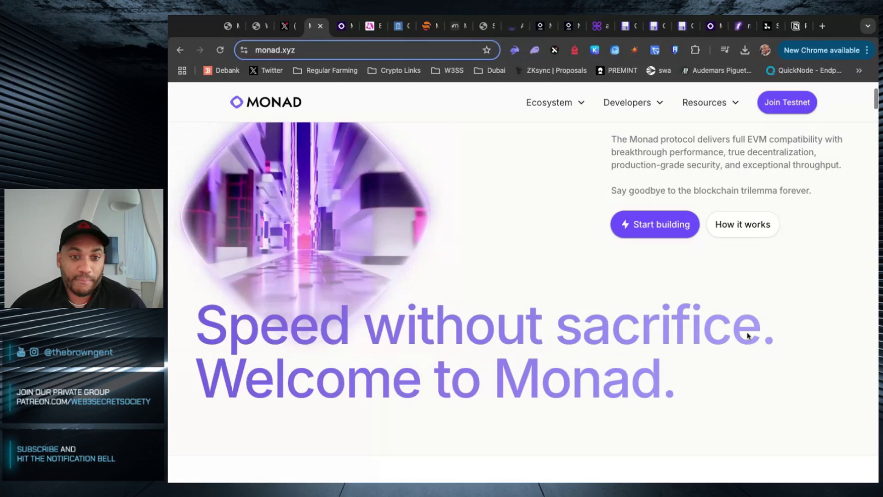
pyautogui.scroll(-6, 746, 335)
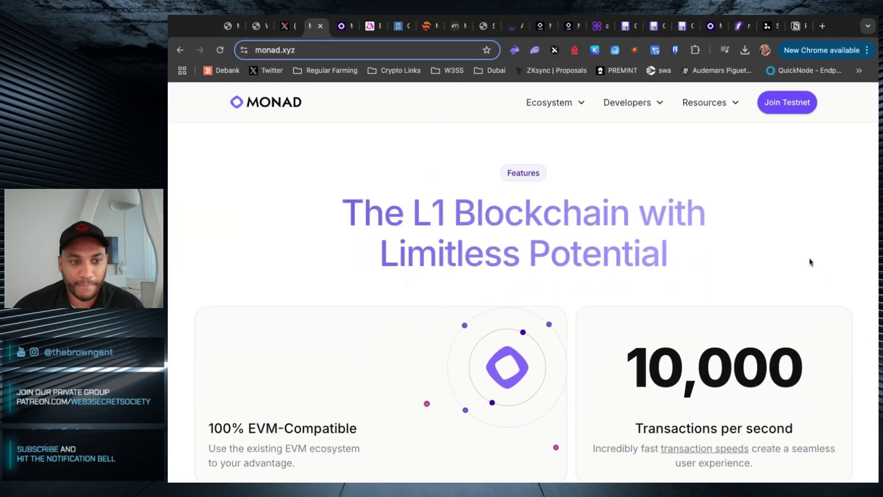
pyautogui.scroll(-2, 810, 262)
pyautogui.scroll(-3, 810, 262)
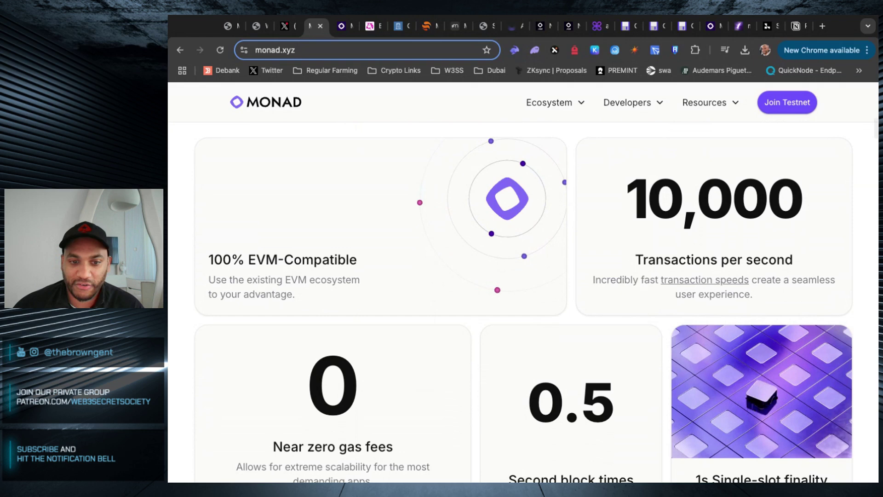
pyautogui.scroll(-2, 811, 261)
pyautogui.scroll(-2, 759, 284)
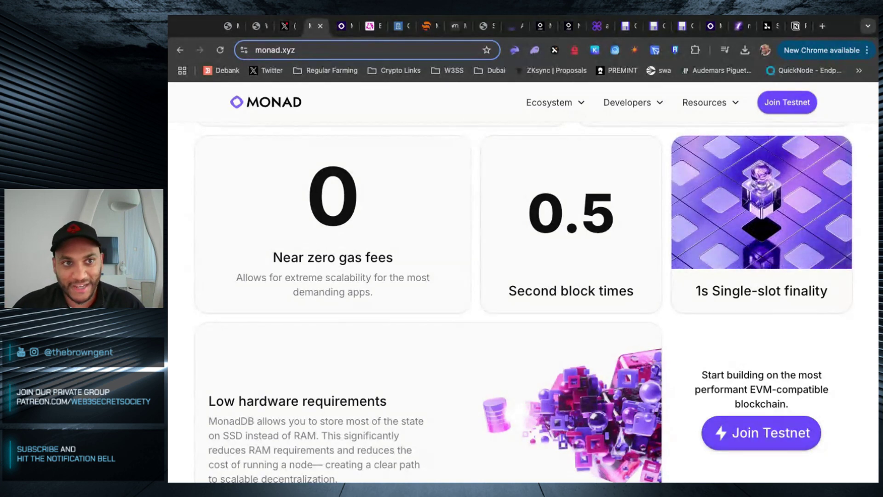
pyautogui.click(339, 25)
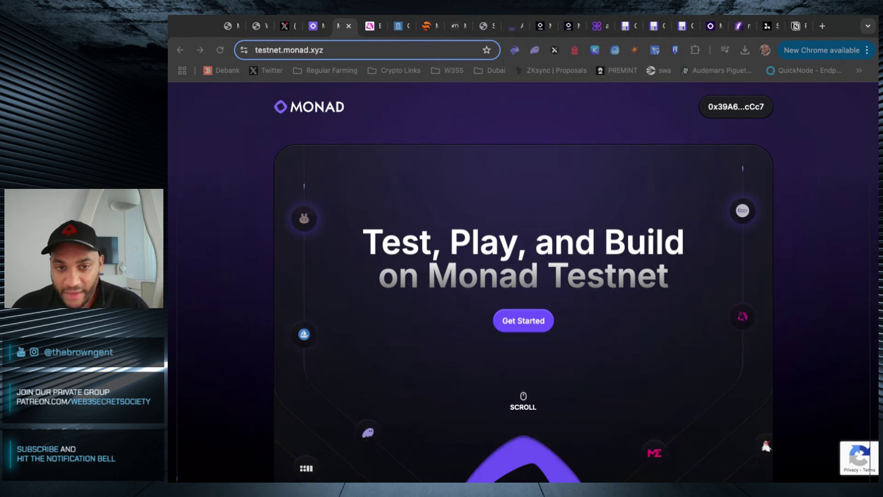
# - Scroll to the Getting Started list of Play tasks and the faucet-paused notice
pyautogui.scroll(-10, 523, 276)
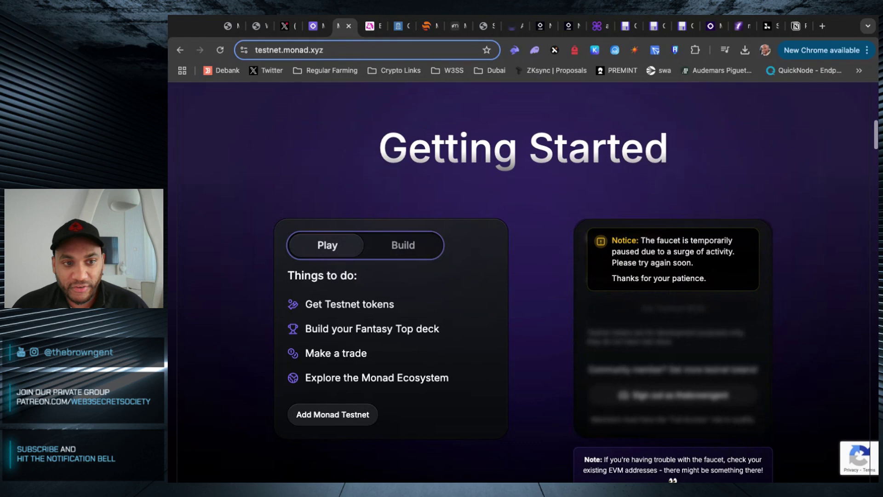
pyautogui.scroll(3, 321, 424)
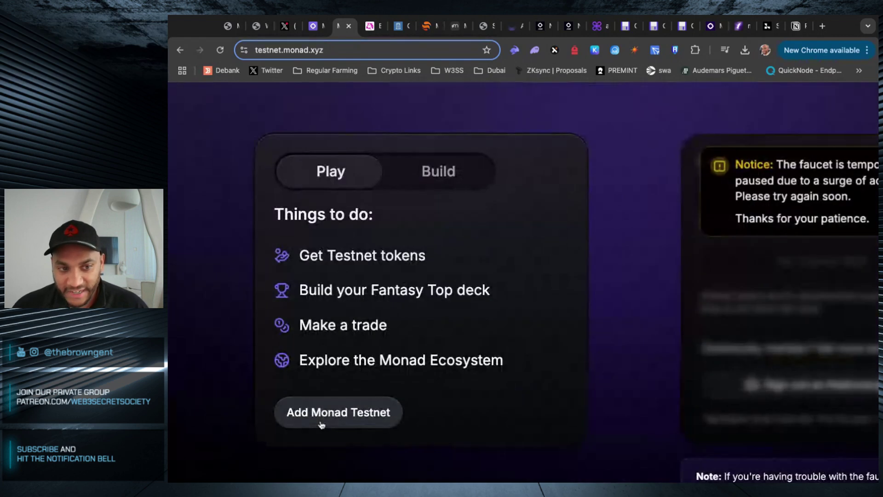
pyautogui.click(321, 424)
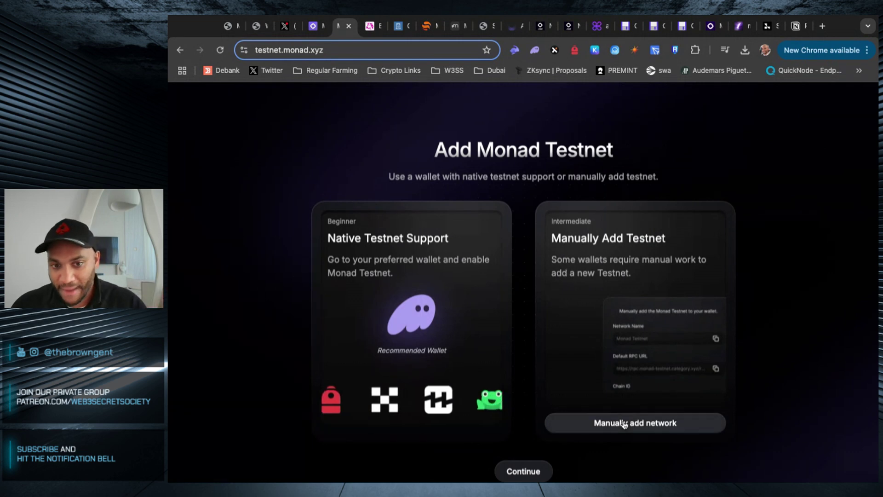
pyautogui.click(643, 421)
pyautogui.scroll(-4, 605, 323)
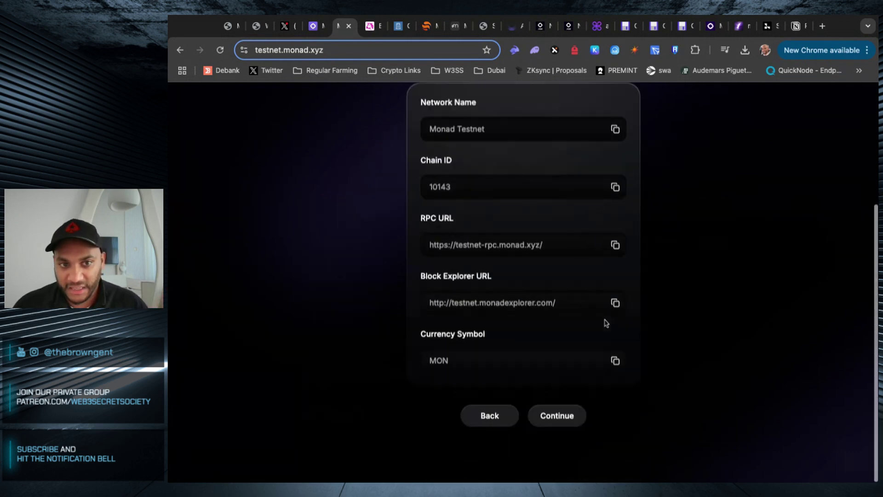
pyautogui.scroll(4, 608, 301)
pyautogui.scroll(-4, 522, 302)
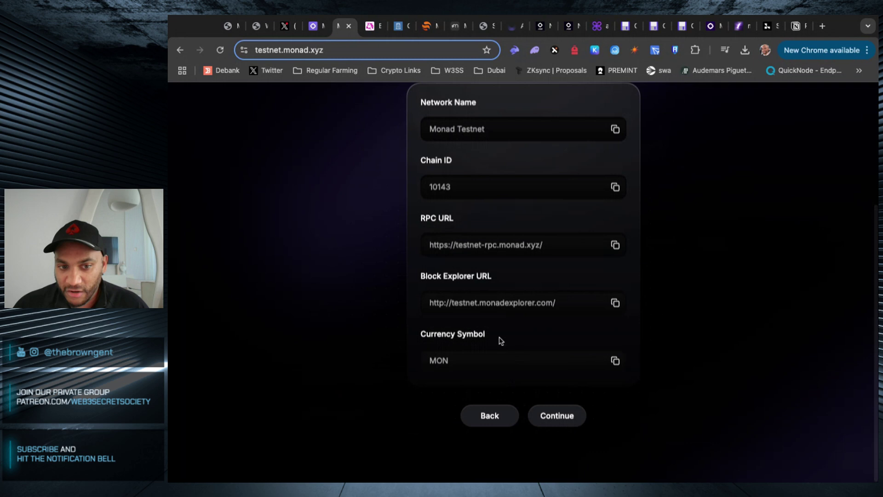
pyautogui.click(489, 416)
pyautogui.click(541, 416)
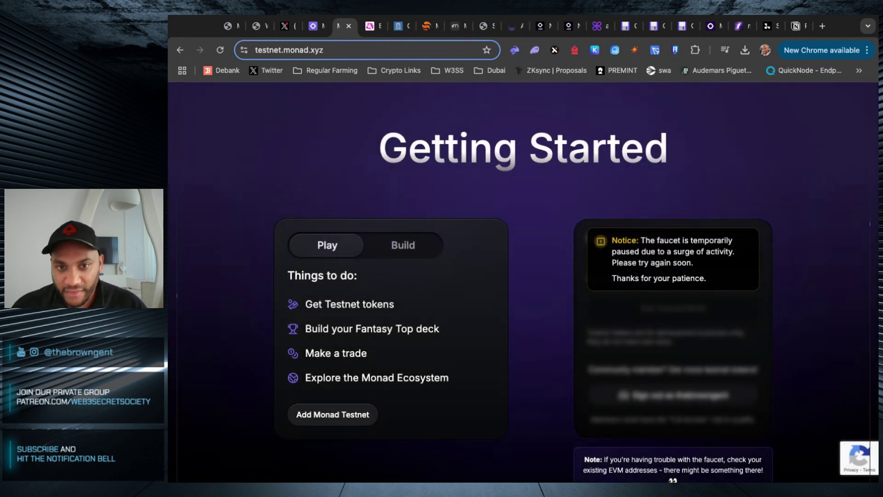
pyautogui.scroll(-2, 524, 276)
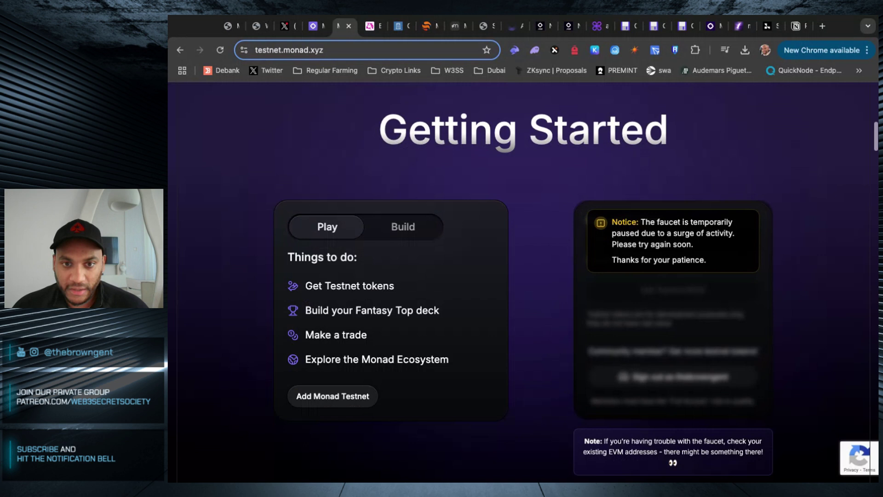
pyautogui.scroll(-1, 769, 258)
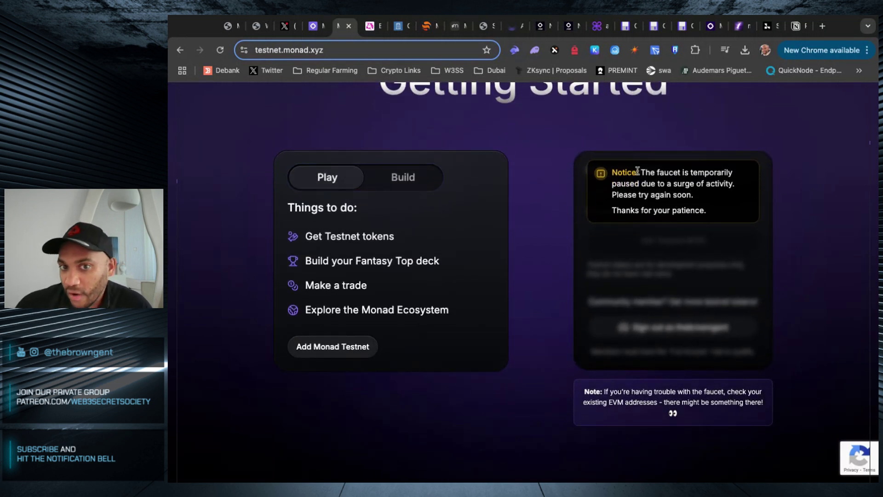
pyautogui.click(235, 403)
pyautogui.scroll(5, 504, 354)
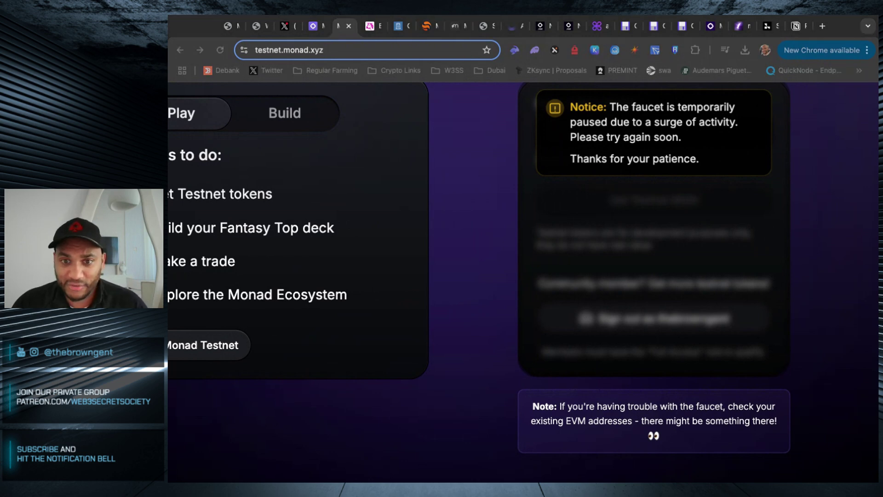
pyautogui.click(353, 379)
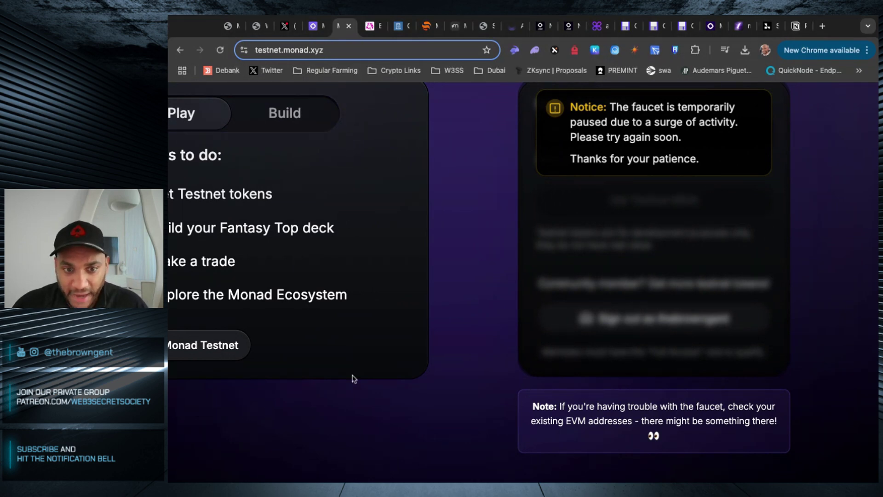
pyautogui.scroll(-5, 372, 374)
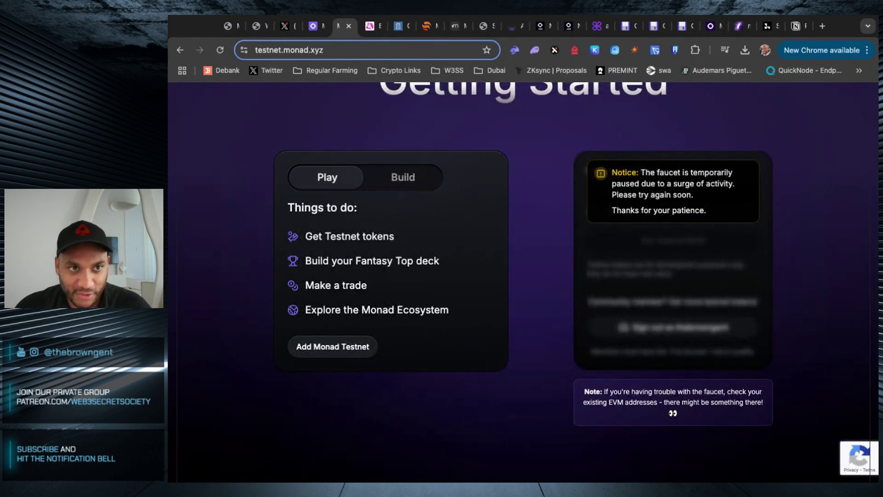
# - Scroll past the Fantasy Top spotlight to the DAK, YAKI and CHOG trade cards
pyautogui.scroll(-7, 529, 276)
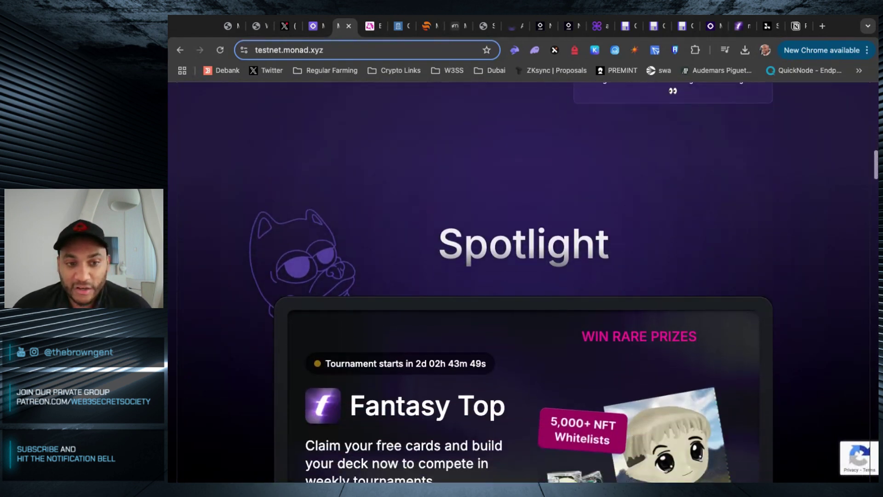
pyautogui.scroll(-2, 479, 304)
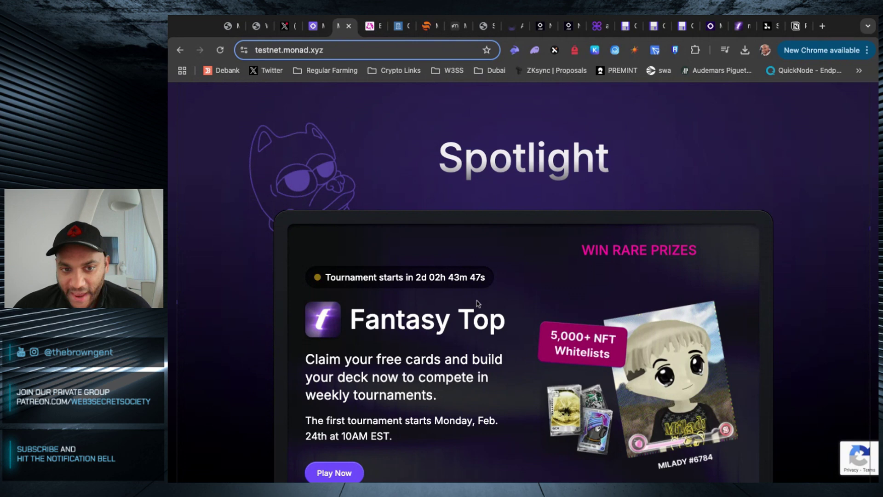
pyautogui.scroll(-3, 513, 322)
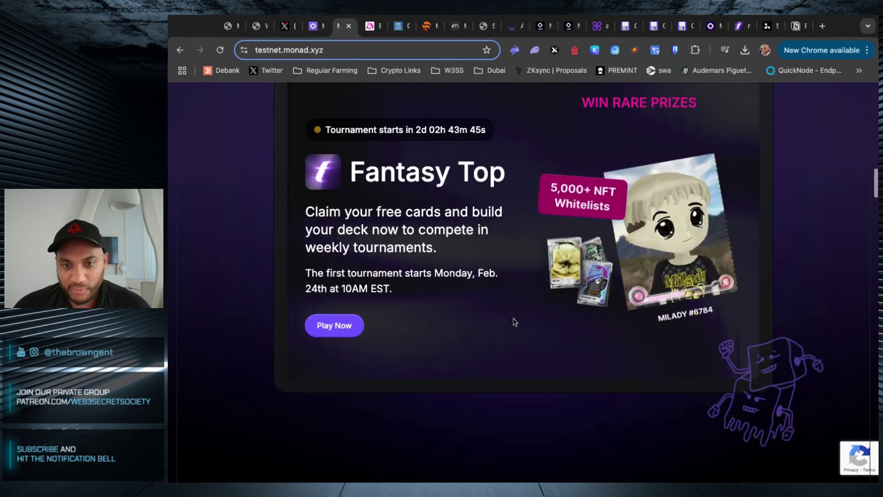
pyautogui.scroll(-8, 514, 322)
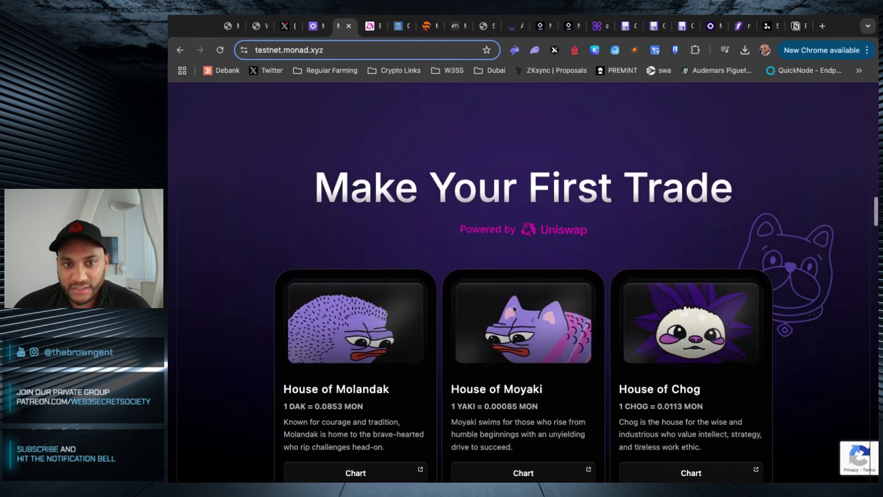
pyautogui.scroll(-2, 510, 276)
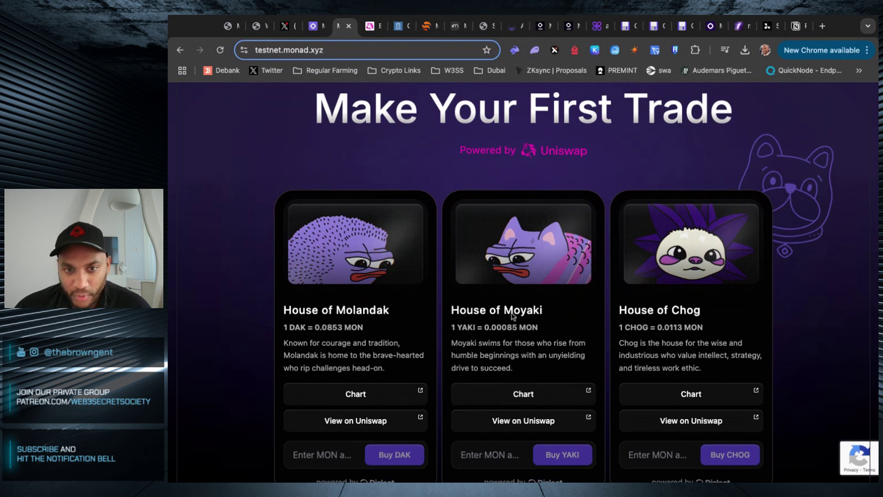
pyautogui.scroll(-1, 756, 315)
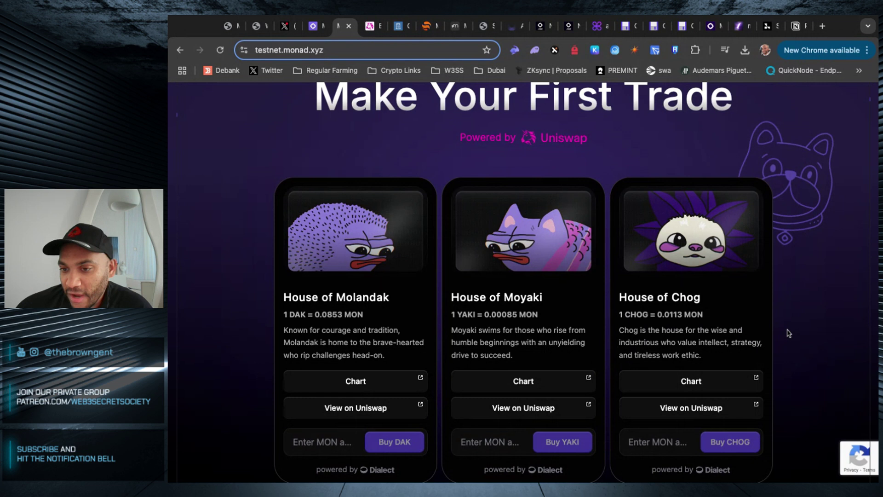
pyautogui.scroll(-1, 788, 332)
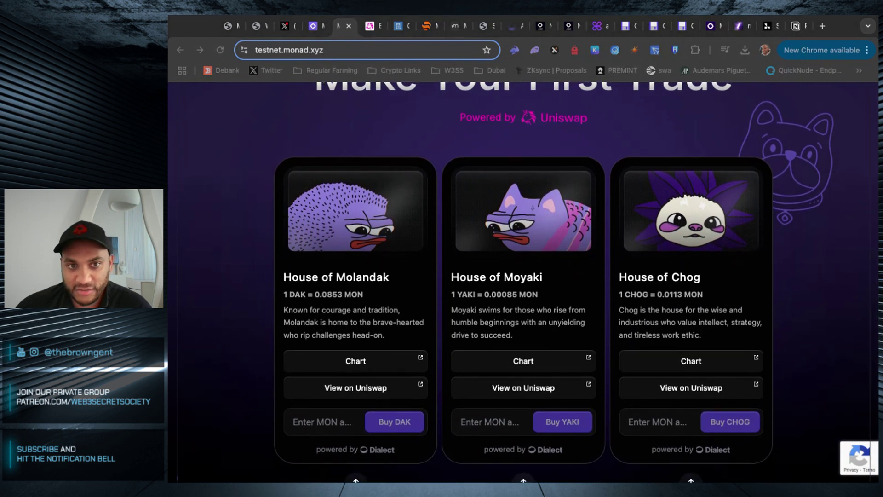
# - Enter 0.001 MON as the amount to spend on DAK on the House of Molandak card
pyautogui.click(247, 393)
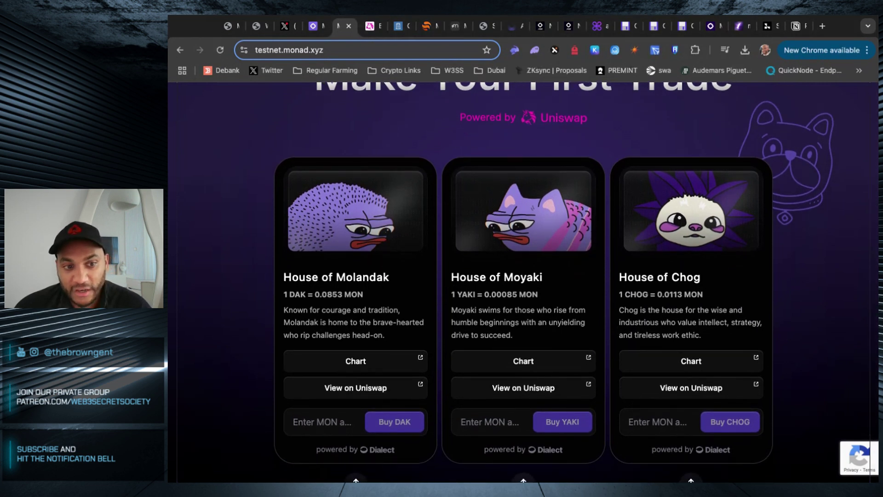
pyautogui.click(303, 423)
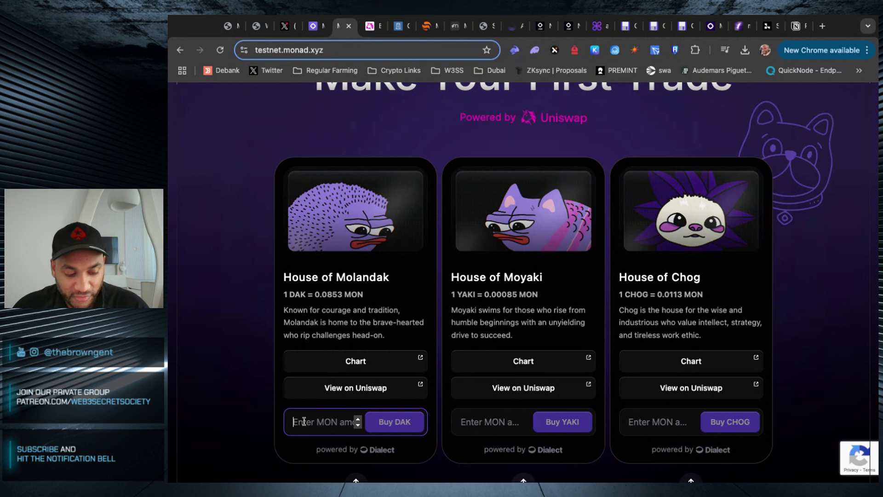
pyautogui.write('1')
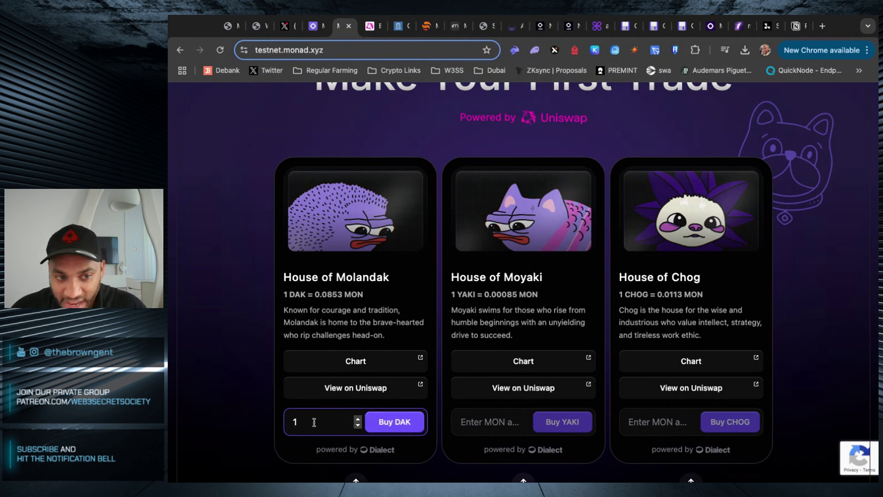
pyautogui.press('BackSpace')
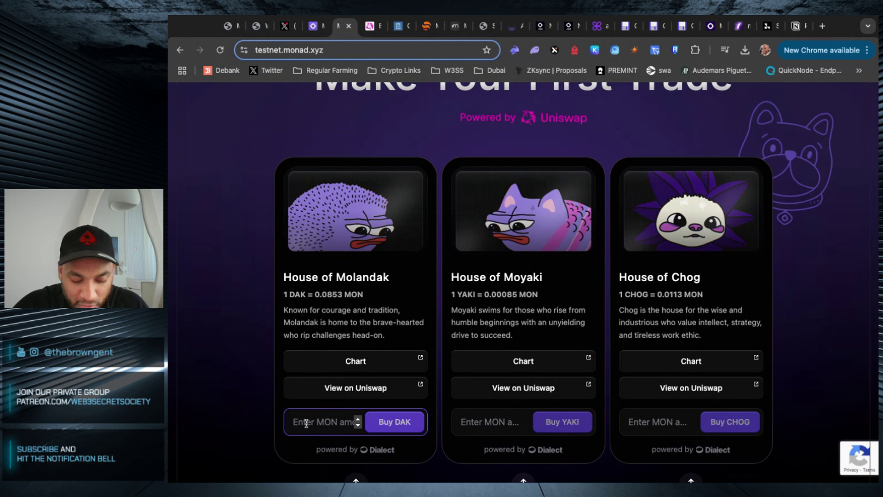
pyautogui.write('0.00')
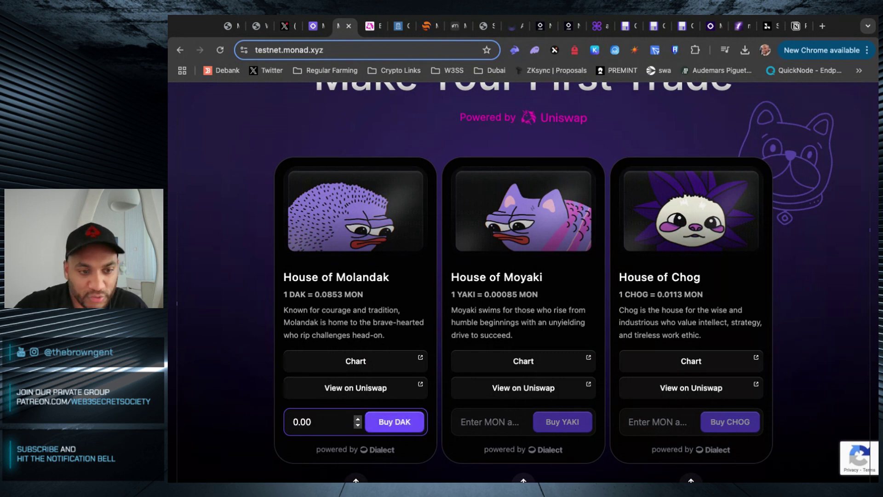
pyautogui.write('1')
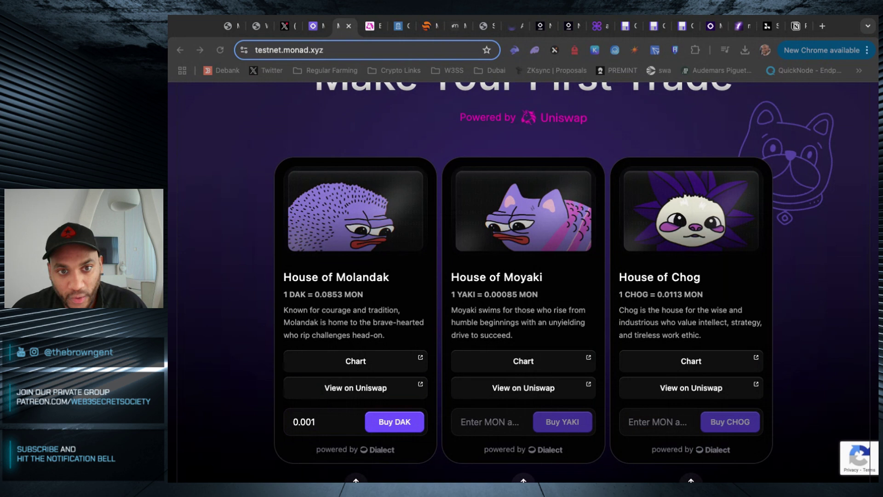
pyautogui.press('super+Tab')
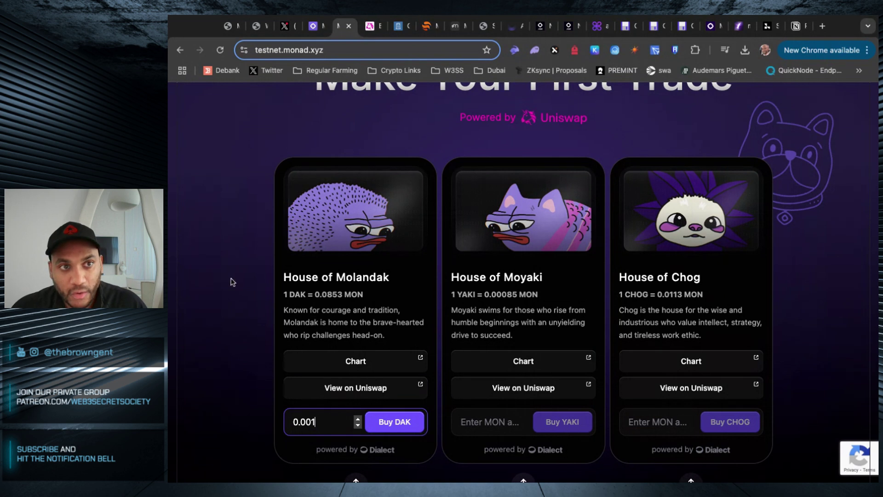
# - Open the DAK swap on Uniswap and check Testnet mode in the wallet settings
pyautogui.click(353, 394)
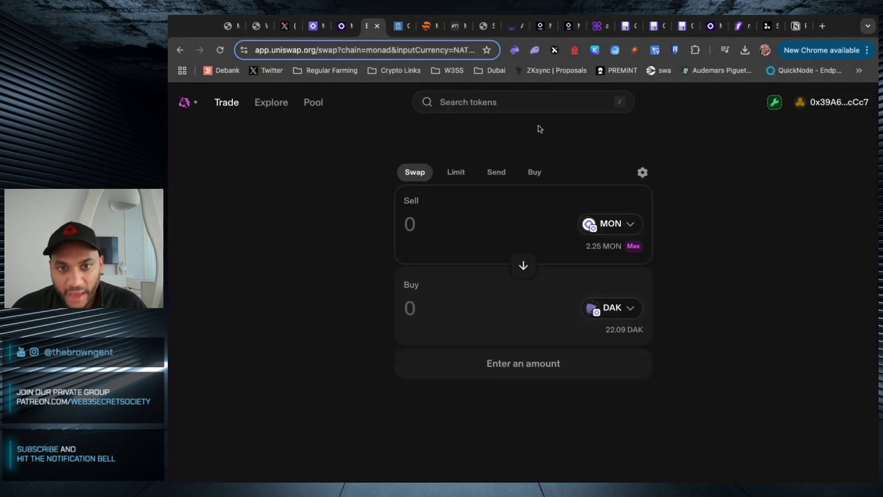
pyautogui.click(834, 111)
pyautogui.click(834, 131)
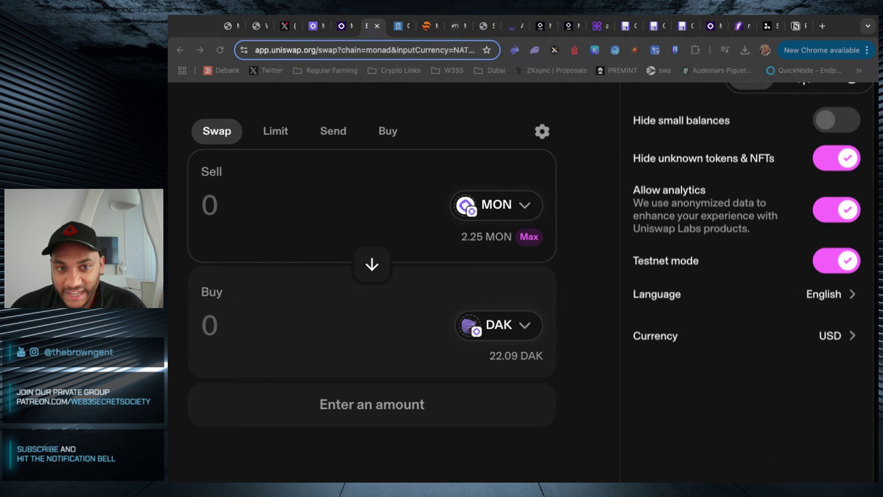
pyautogui.click(225, 373)
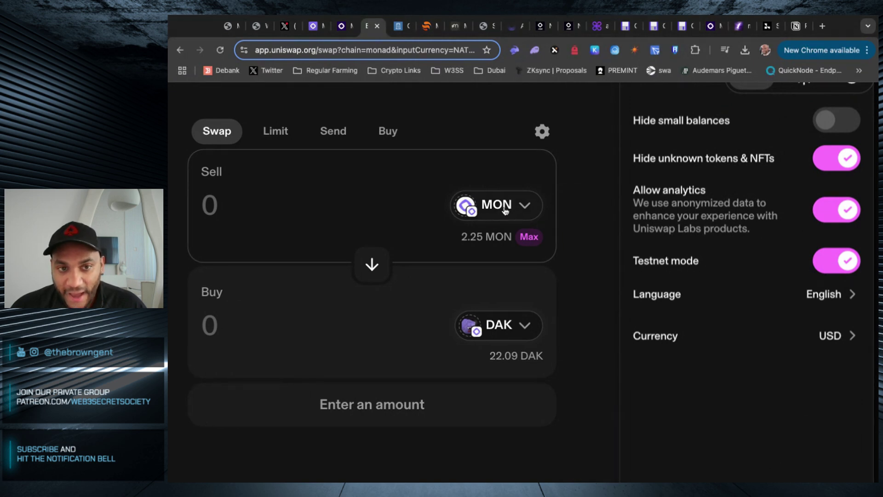
pyautogui.scroll(2, 658, 187)
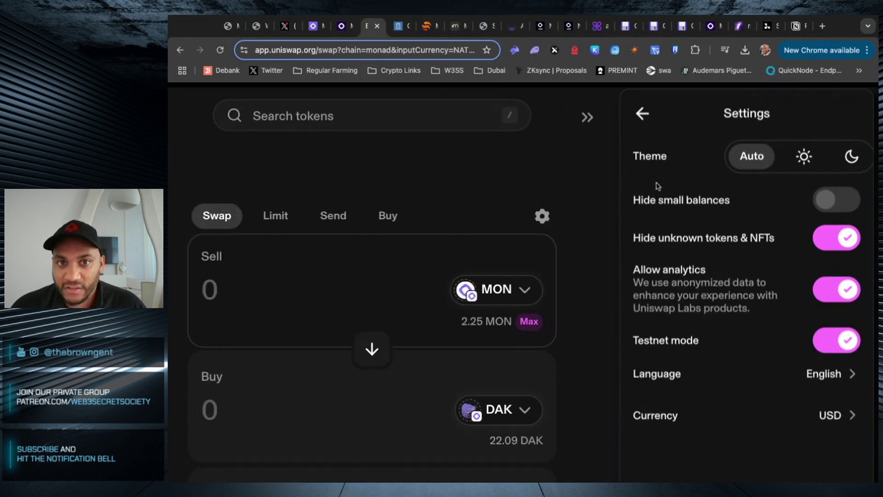
pyautogui.click(642, 113)
# - Reverse the swap to sell the full ~22.09 DAK balance for MON, then return to Monad Testnet
pyautogui.scroll(-3, 597, 257)
pyautogui.hotkey('ctrl', '-')
pyautogui.hotkey('ctrl', '-')
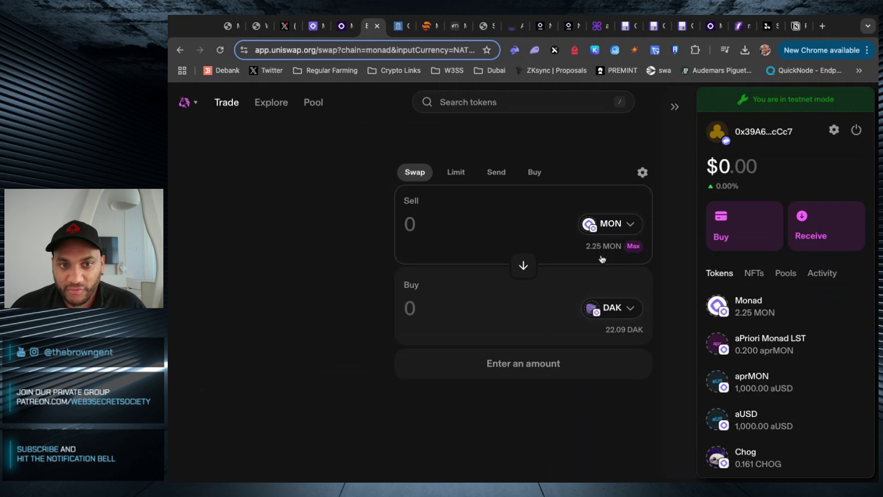
pyautogui.click(522, 264)
pyautogui.click(634, 248)
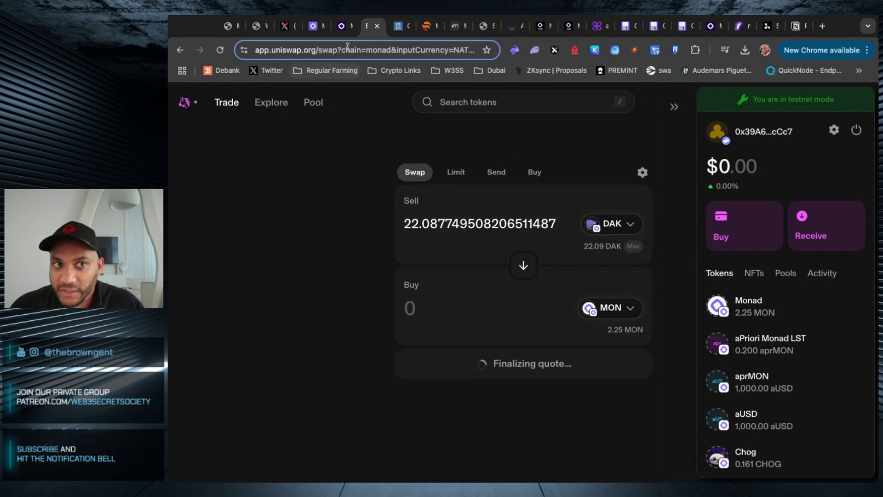
pyautogui.click(343, 26)
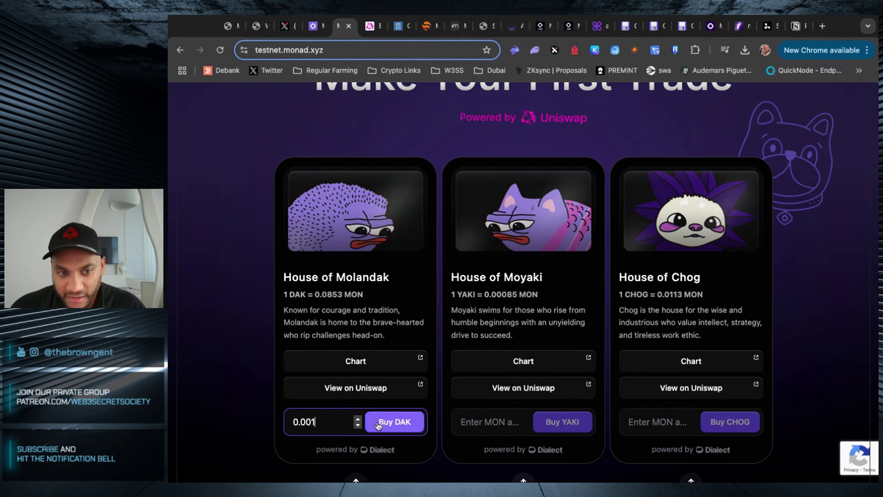
# - Scroll down to Featured Apps and launch the Nad.fun app
pyautogui.scroll(-7, 733, 414)
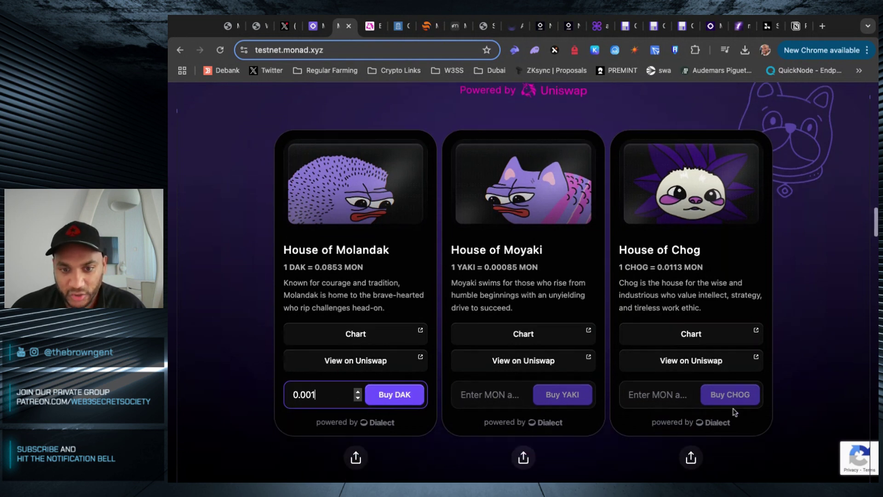
pyautogui.scroll(-2, 736, 414)
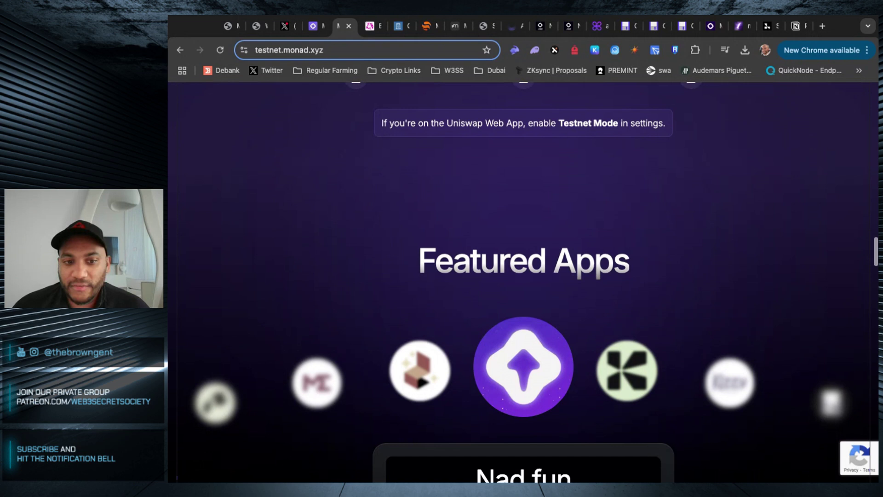
pyautogui.scroll(-2, 558, 381)
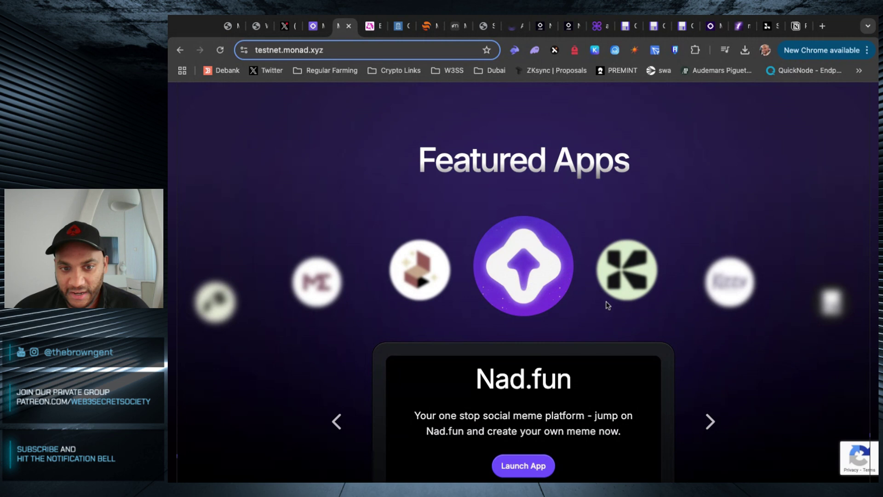
pyautogui.click(546, 465)
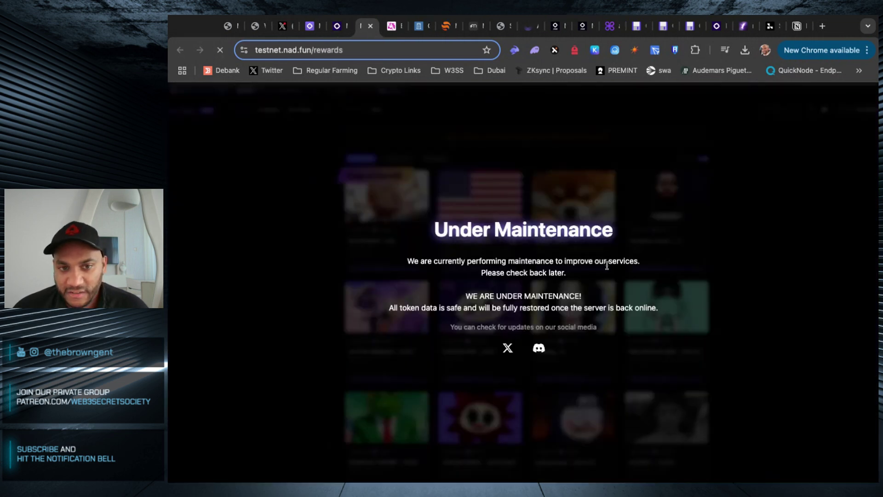
# - Close the under-maintenance Nad.fun rewards tab
pyautogui.click(370, 26)
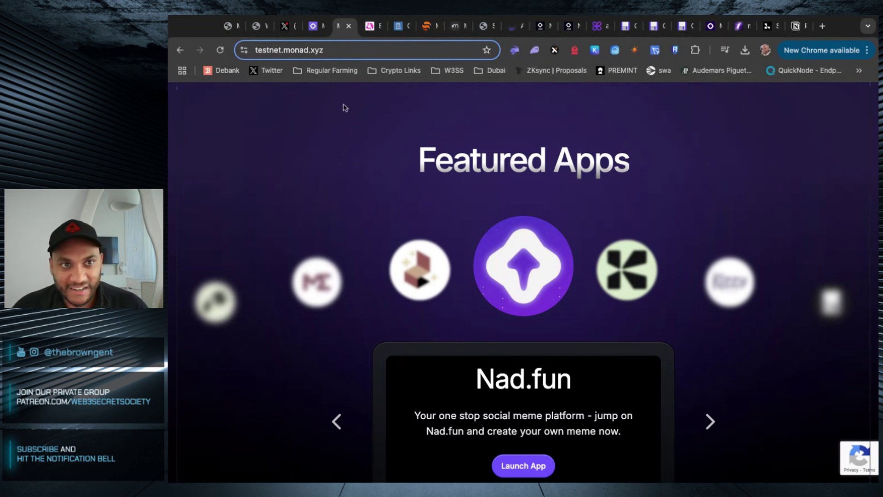
# - Switch to the Gas.zip Monad faucet showing the 0.1337 MON not-eligible message
pyautogui.click(400, 25)
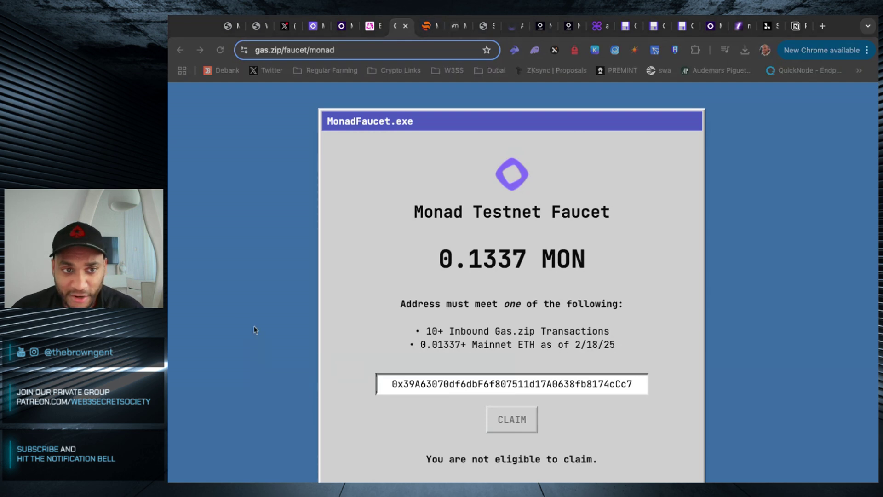
# - Open Magma's liquid staking page and look at the unstake form before returning to staking
pyautogui.click(427, 27)
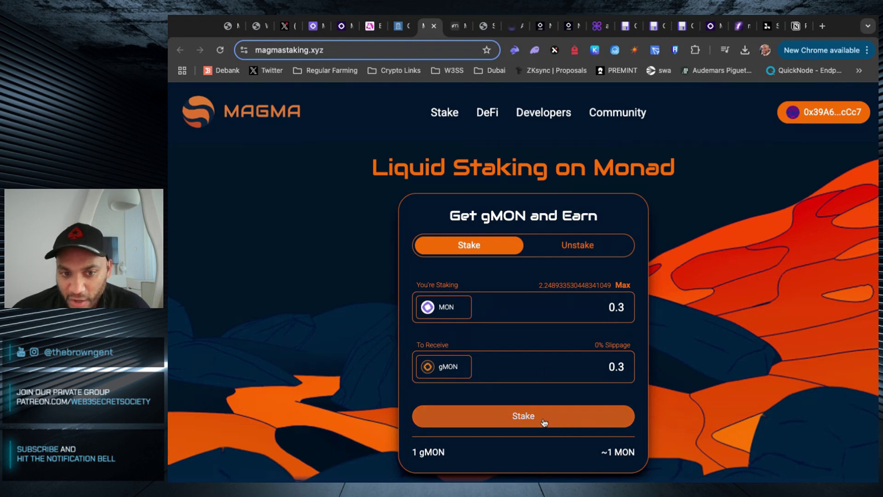
pyautogui.click(579, 246)
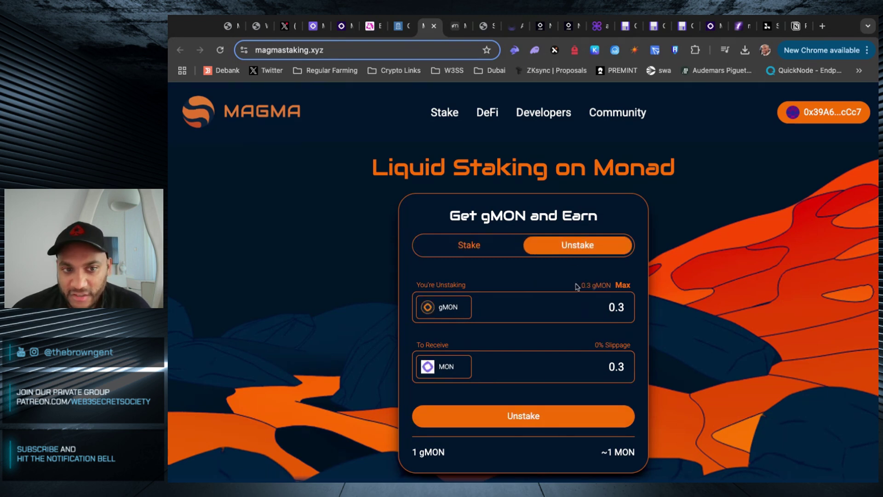
pyautogui.keyDown('ctrl'); pyautogui.scroll(5, 593, 285); pyautogui.keyUp('ctrl')
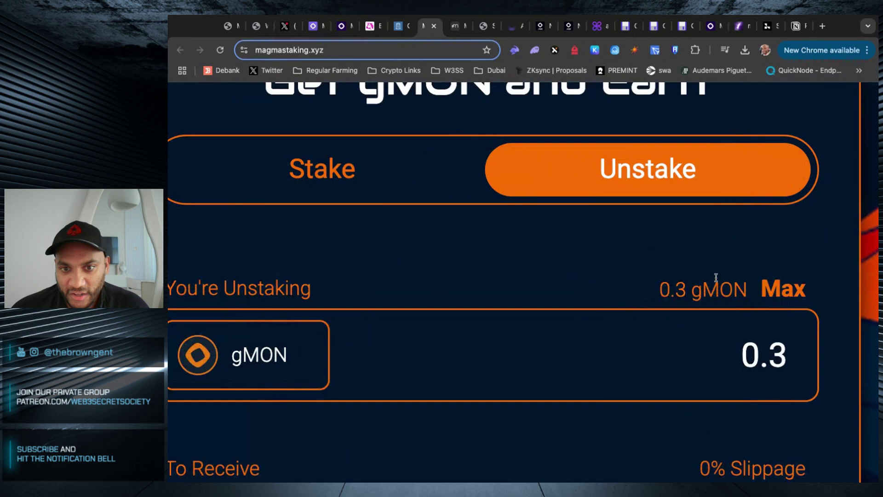
pyautogui.click(350, 179)
# - Scroll through Magma's Steps 1–3 and back to the Stake card showing 0.3 MON
pyautogui.keyDown('ctrl'); pyautogui.scroll(-5, 349, 172); pyautogui.keyUp('ctrl')
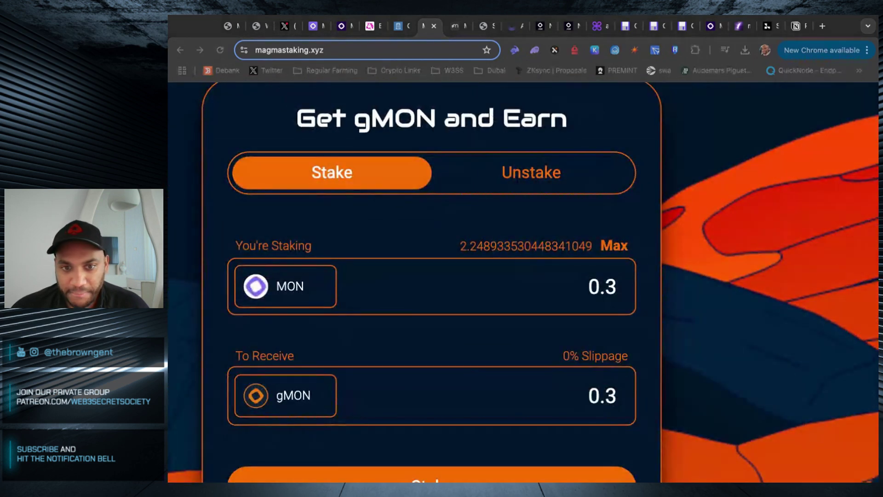
pyautogui.keyDown('ctrl'); pyautogui.scroll(-5, 240, 249); pyautogui.keyUp('ctrl')
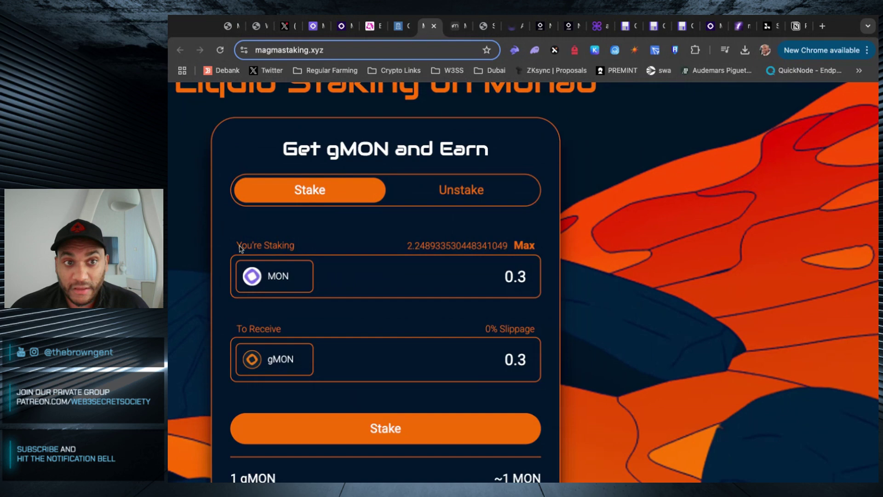
pyautogui.keyDown('ctrl'); pyautogui.scroll(-3, 240, 249); pyautogui.keyUp('ctrl')
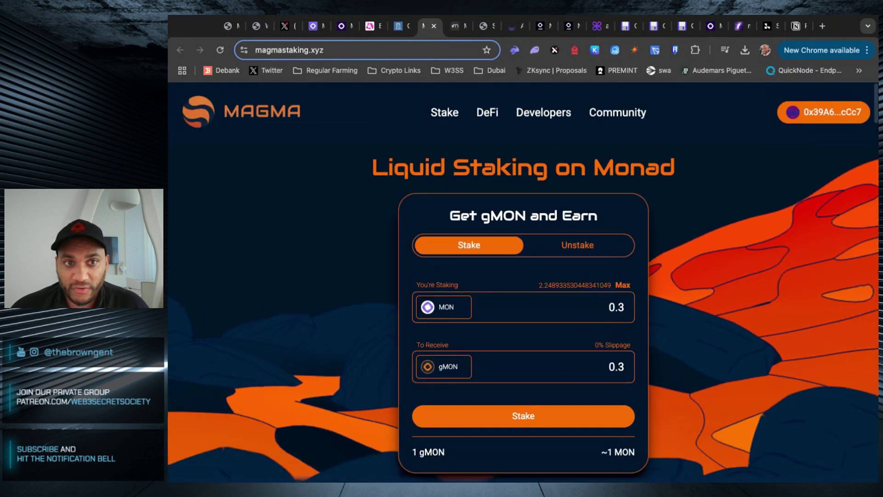
pyautogui.scroll(-8, 478, 229)
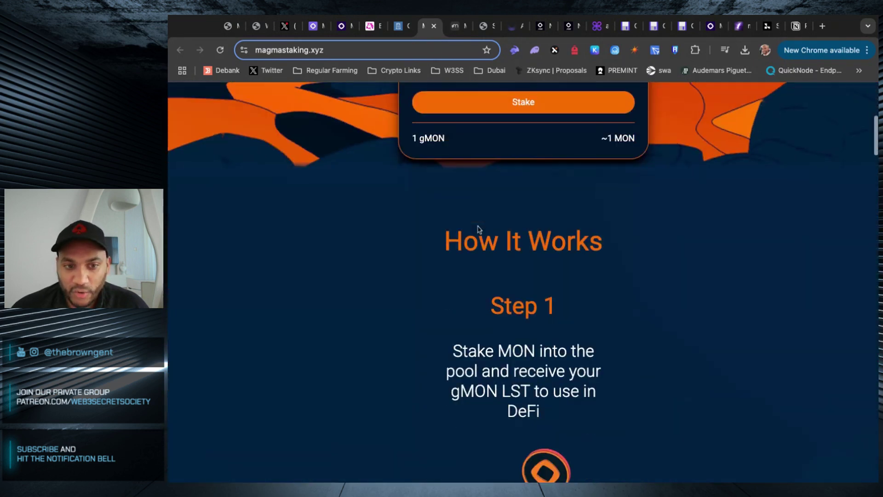
pyautogui.scroll(-15, 522, 282)
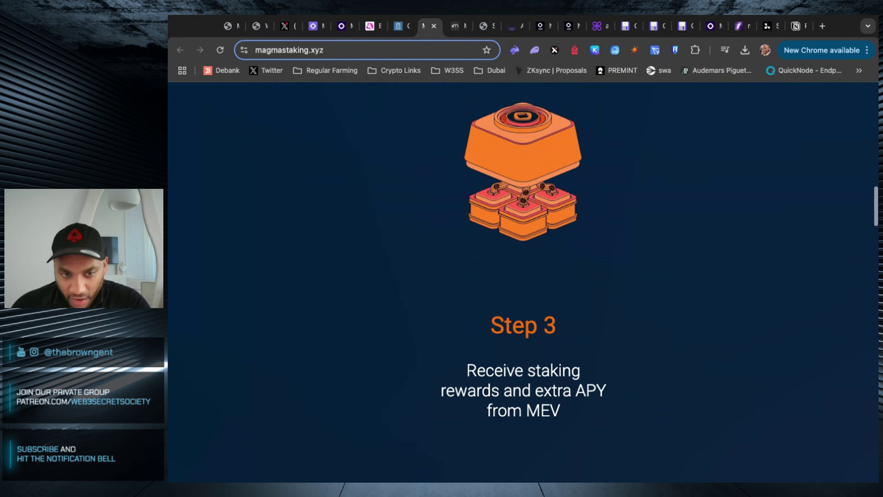
pyautogui.scroll(20, 751, 347)
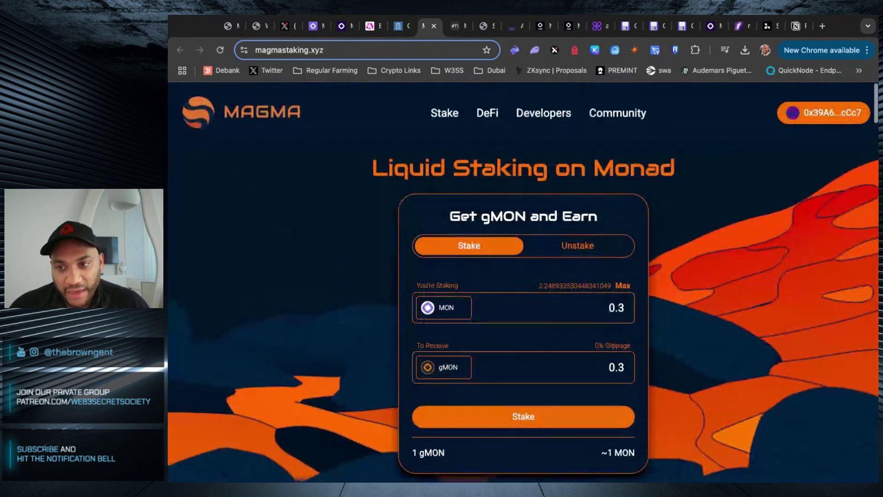
pyautogui.scroll(-2, 751, 347)
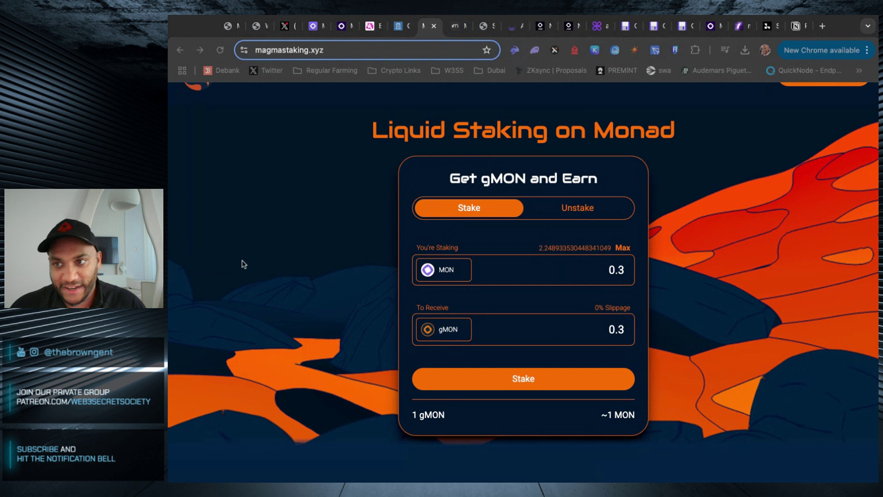
# - Choose Monad Testnet in Multipli, sign the verification message and enable L2 access
pyautogui.click(454, 30)
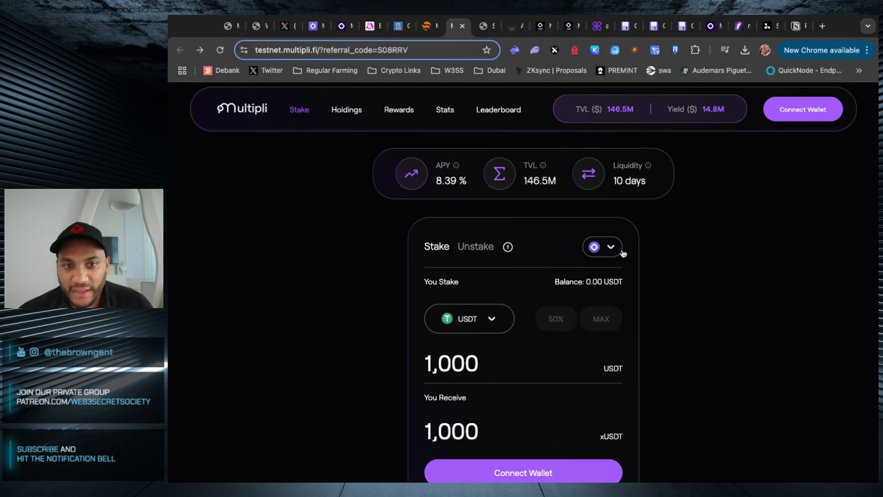
pyautogui.click(597, 251)
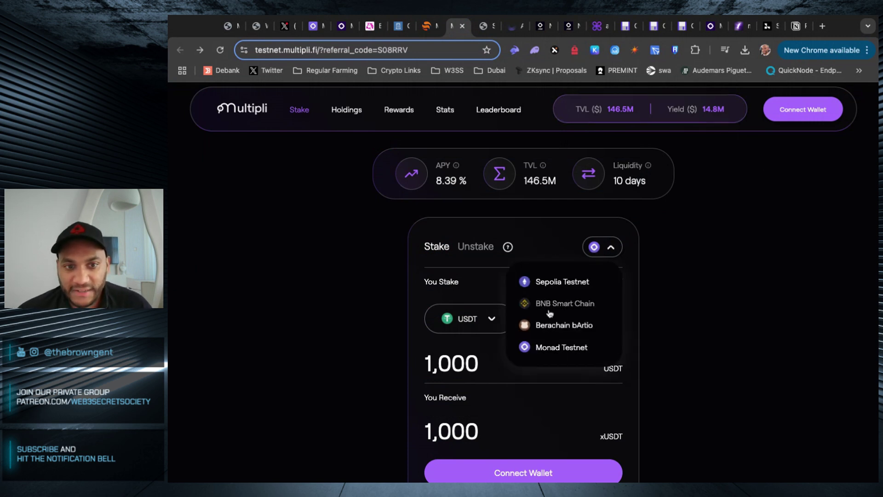
pyautogui.click(581, 341)
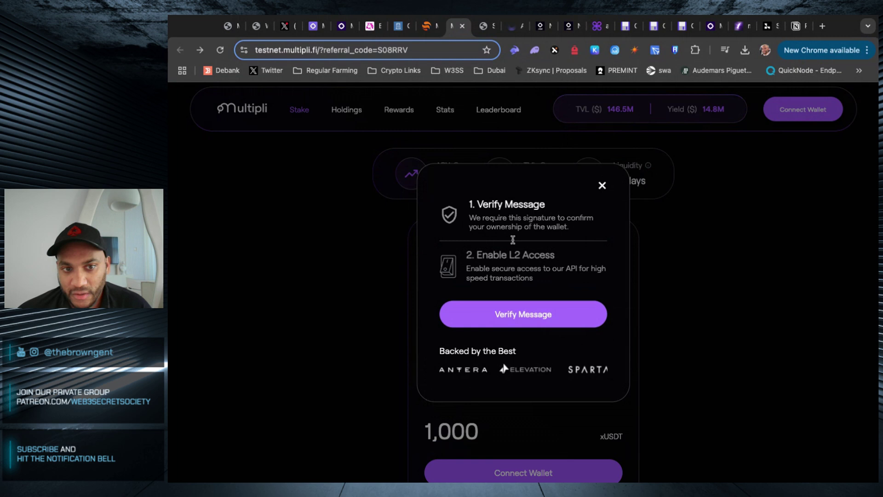
pyautogui.click(537, 313)
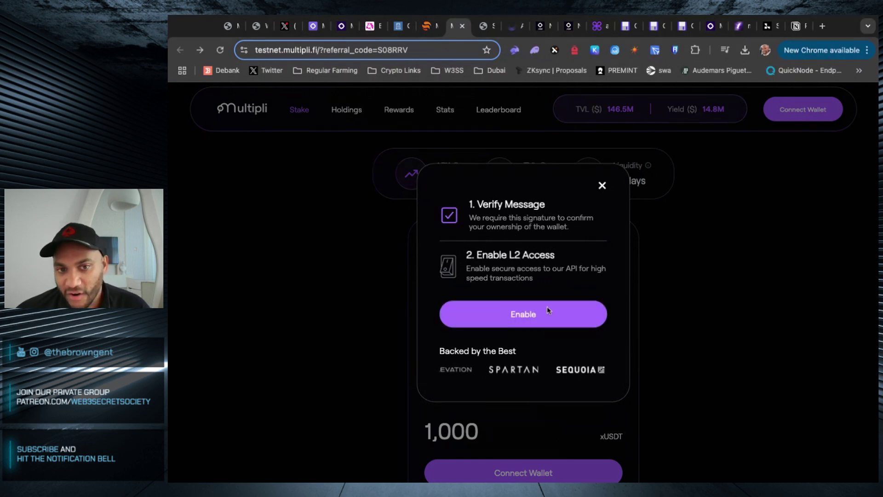
pyautogui.click(547, 309)
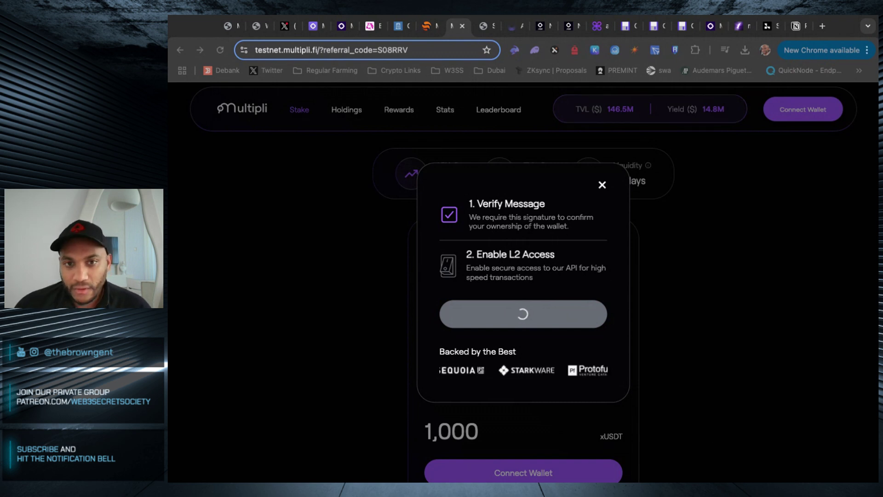
# - Keep Monad Testnet as the Multipli network and glance at the Claim Free Tokens page
pyautogui.click(604, 253)
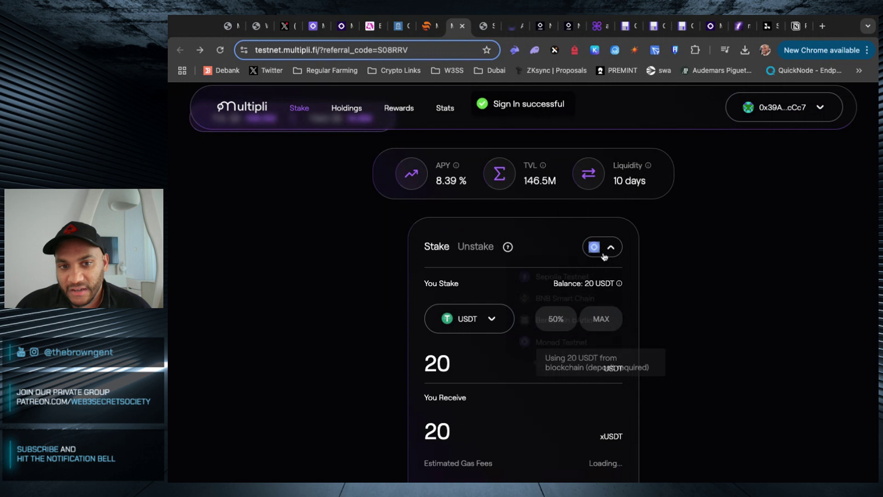
pyautogui.click(604, 256)
pyautogui.click(569, 345)
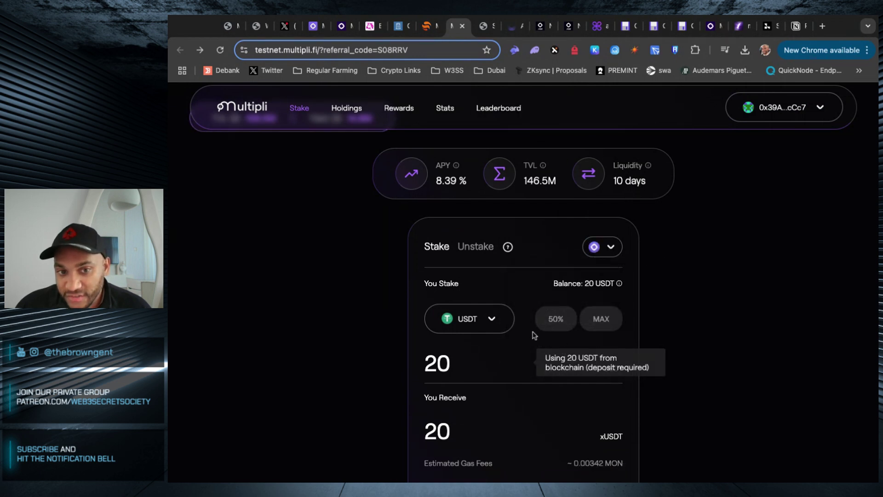
pyautogui.click(486, 26)
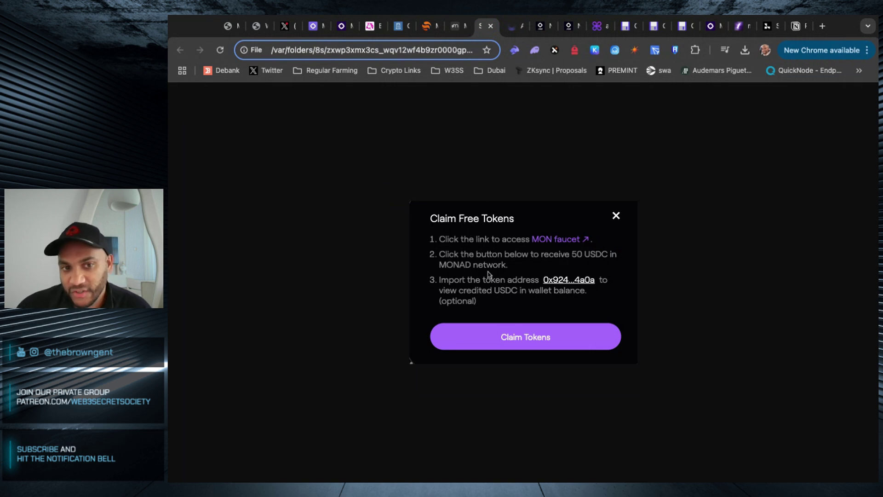
pyautogui.click(457, 26)
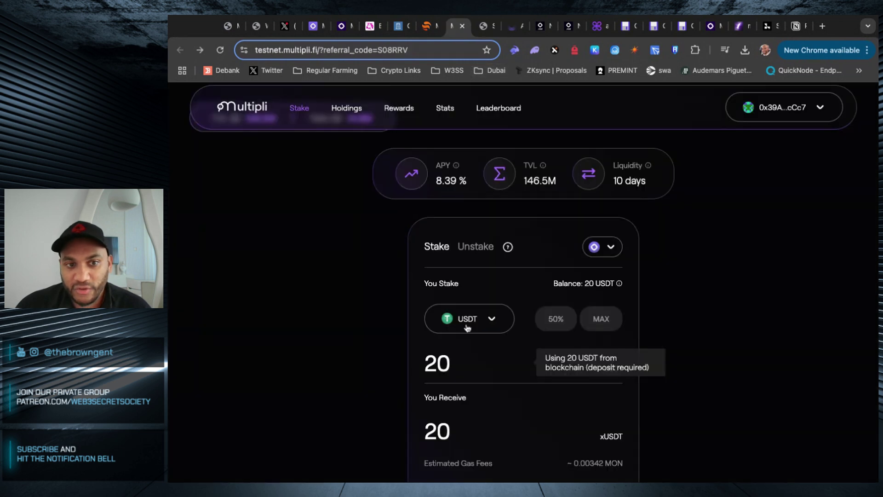
# - Review the stake and unstake token lists, keeping USDT and xUSDT, then return to staking
pyautogui.click(467, 328)
pyautogui.click(694, 360)
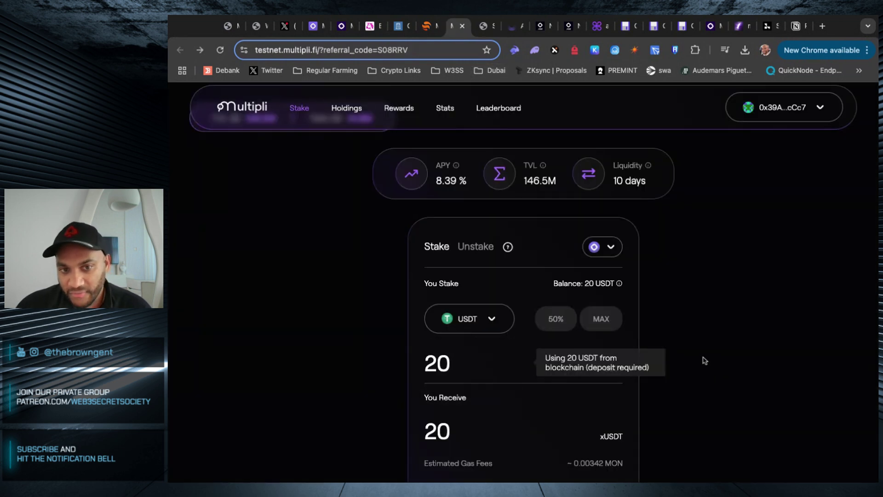
pyautogui.scroll(-2, 587, 347)
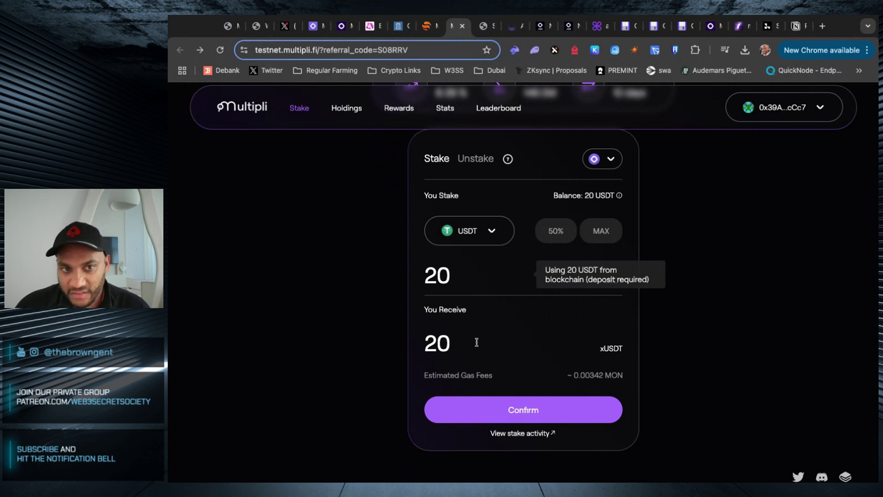
pyautogui.click(481, 159)
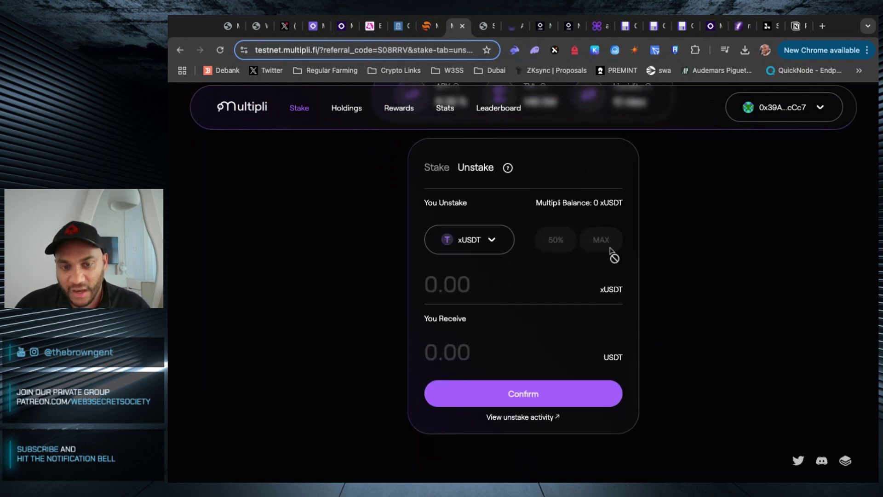
pyautogui.click(489, 240)
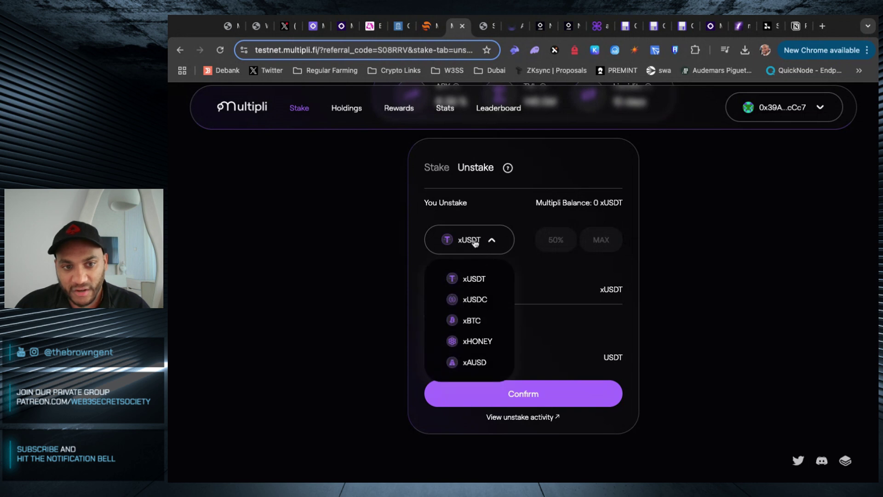
pyautogui.click(487, 199)
pyautogui.click(449, 170)
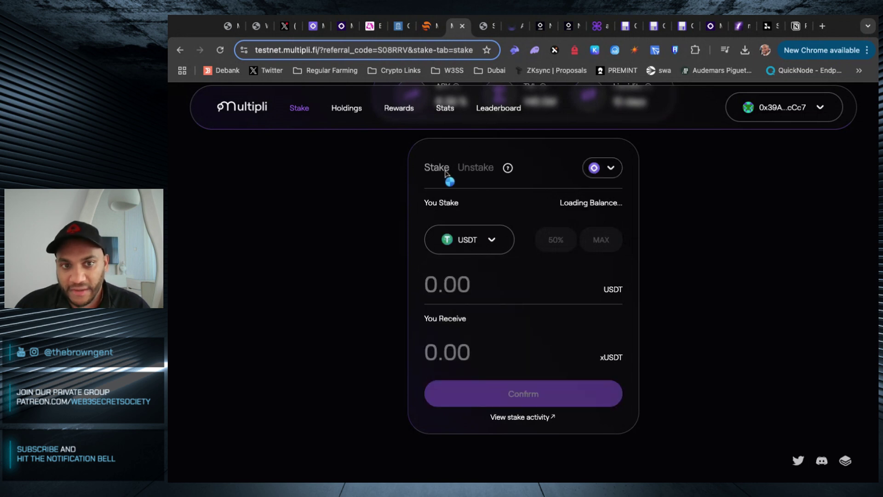
# - Stake 30 USDC on Multipli and dismiss the Stake Initiated message
pyautogui.click(466, 231)
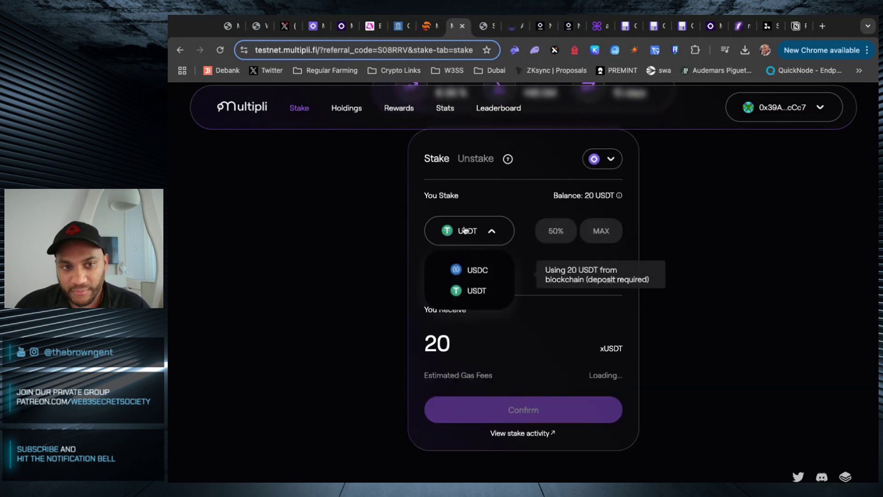
pyautogui.click(459, 276)
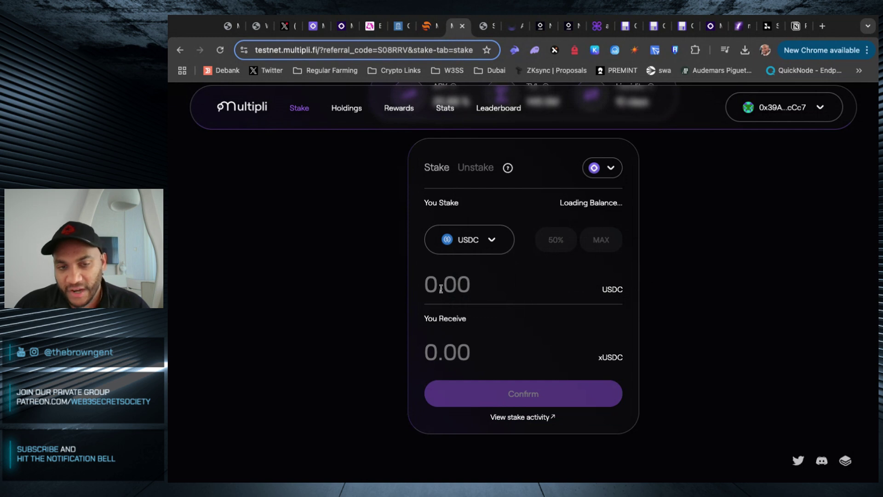
pyautogui.moveTo(445, 285); pyautogui.dragTo(424, 285)
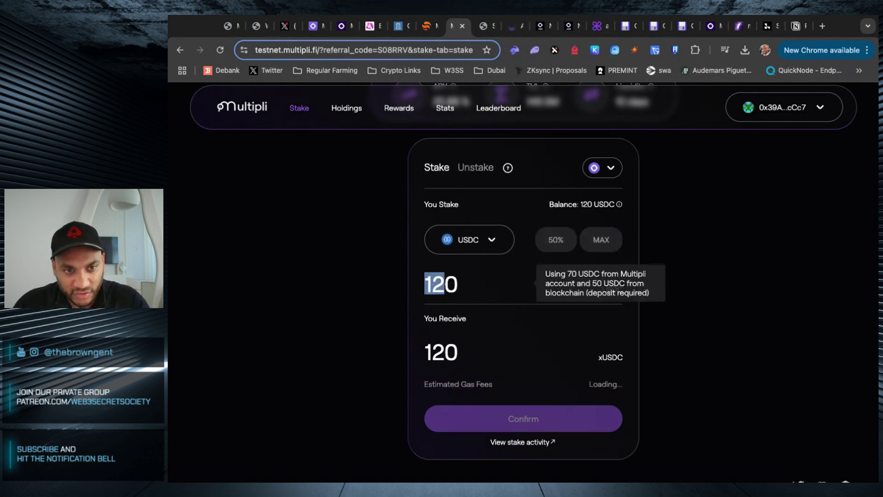
pyautogui.write('30')
pyautogui.click(525, 405)
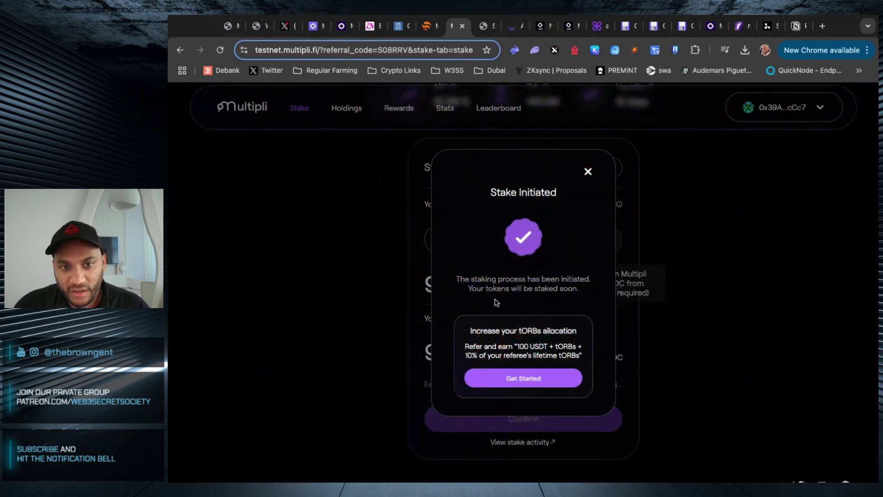
pyautogui.click(587, 171)
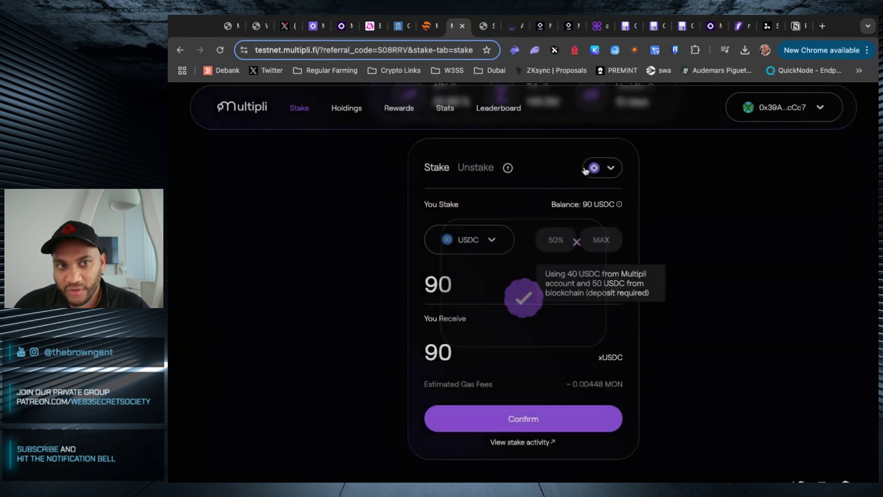
# - Check the Holdings and Rewards pages, then return to the Stake page
pyautogui.scroll(2, 576, 170)
pyautogui.scroll(1, 470, 156)
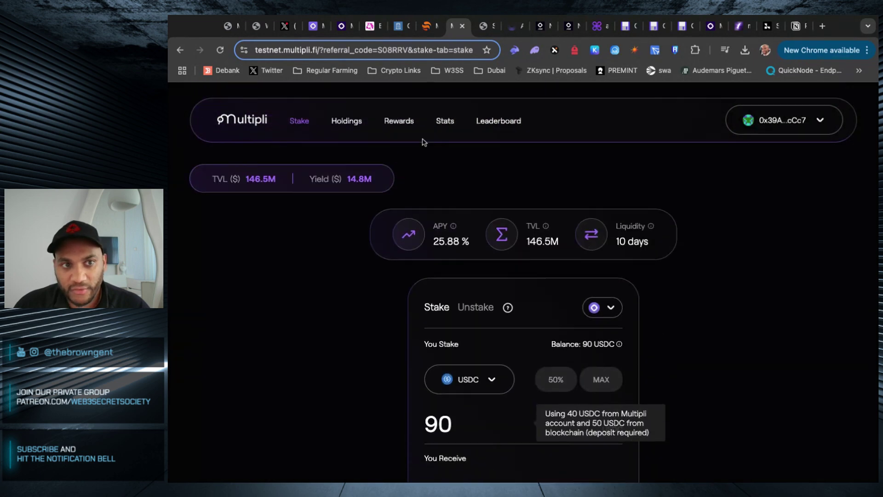
pyautogui.click(349, 121)
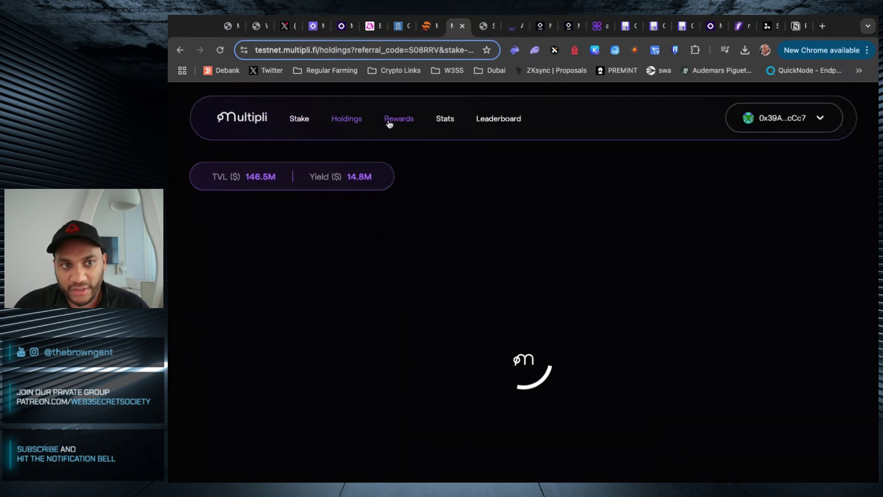
pyautogui.scroll(-4, 389, 124)
pyautogui.scroll(4, 389, 124)
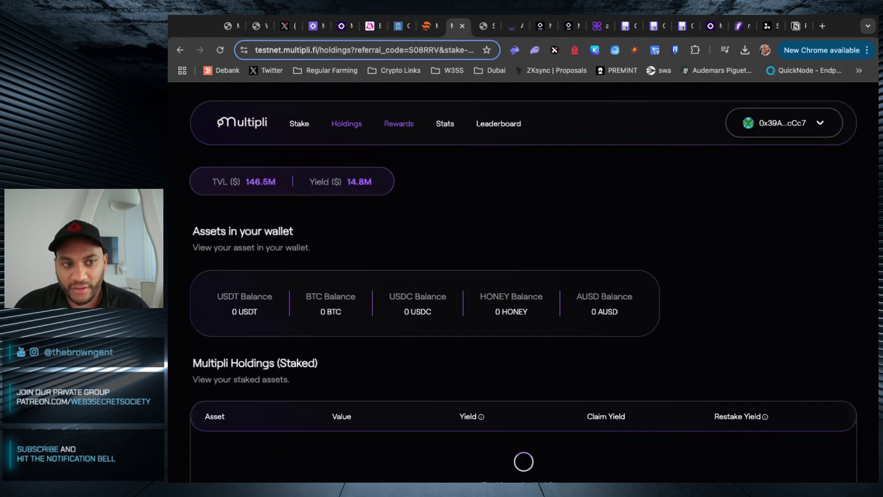
pyautogui.click(399, 118)
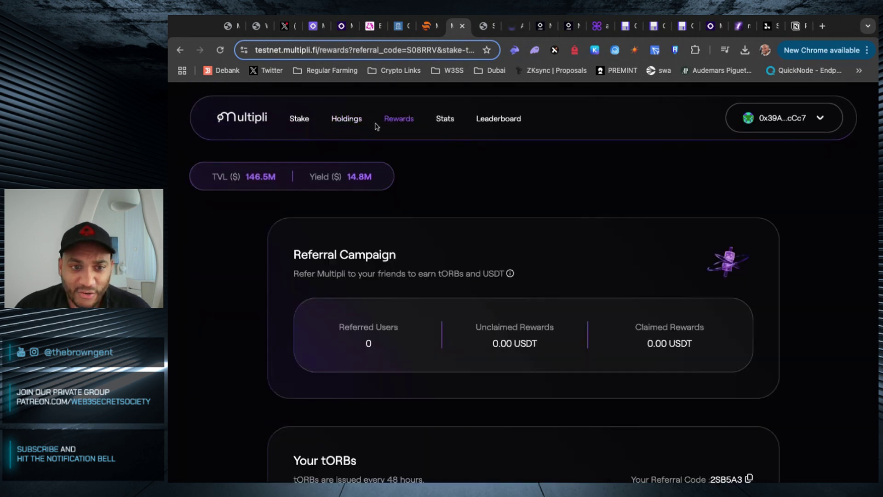
pyautogui.click(299, 121)
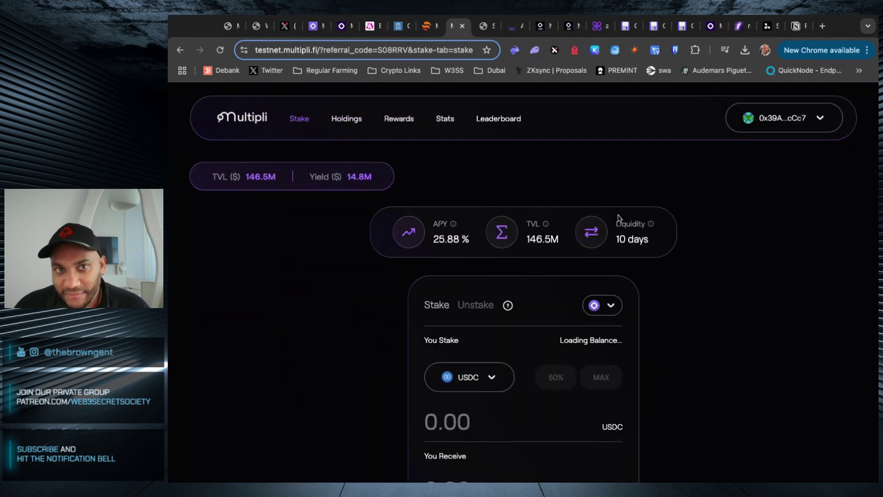
# - Open Ambient's MON/USDC market, view recent transactions, then switch to the Pool liquidity form
pyautogui.click(511, 26)
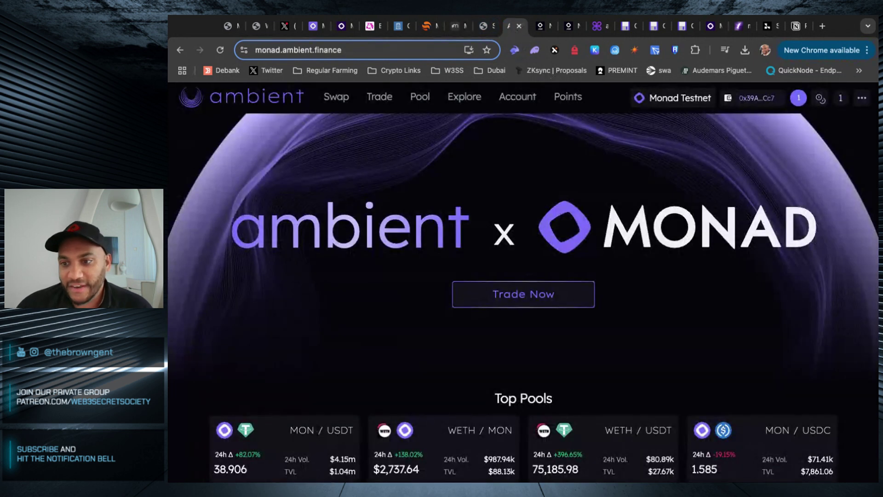
pyautogui.click(262, 343)
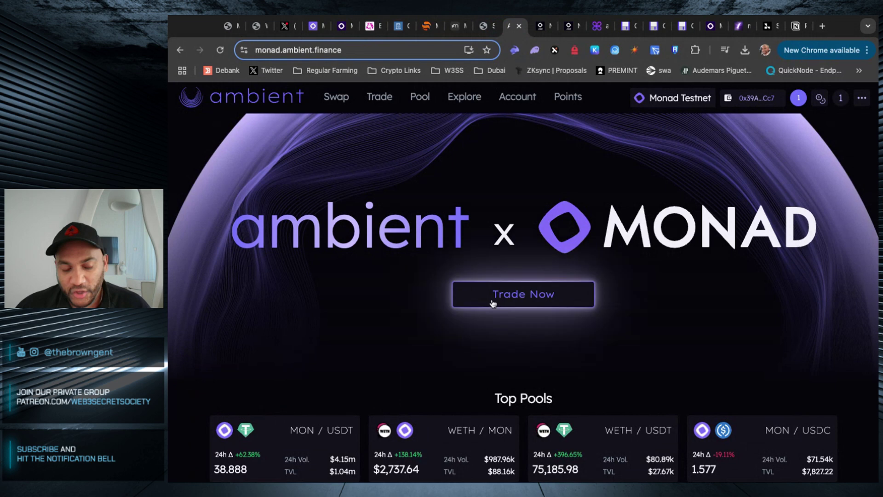
pyautogui.click(493, 303)
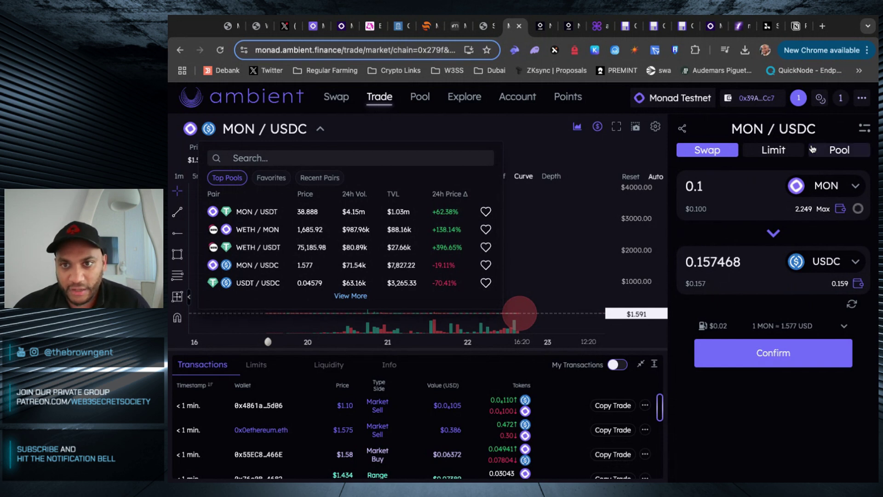
pyautogui.click(835, 101)
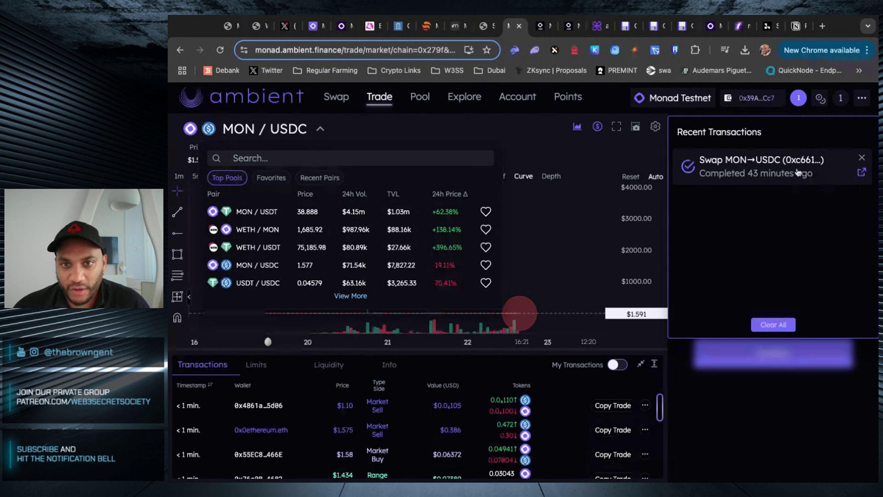
pyautogui.click(419, 103)
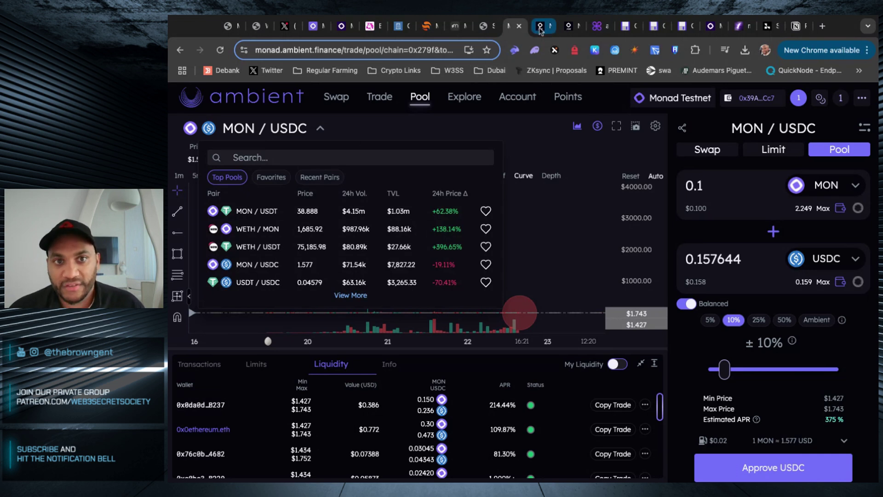
# - Search Nad Name Service for the chosen .nad name and open its registration page
pyautogui.click(541, 29)
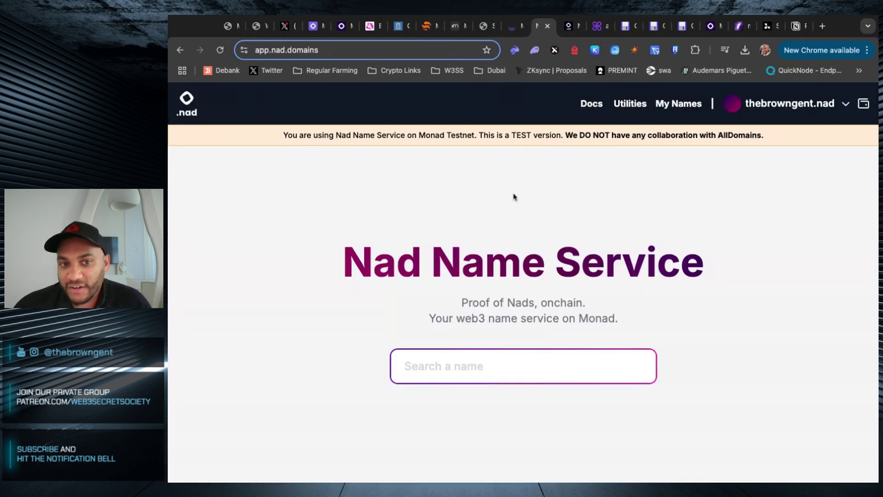
pyautogui.click(498, 361)
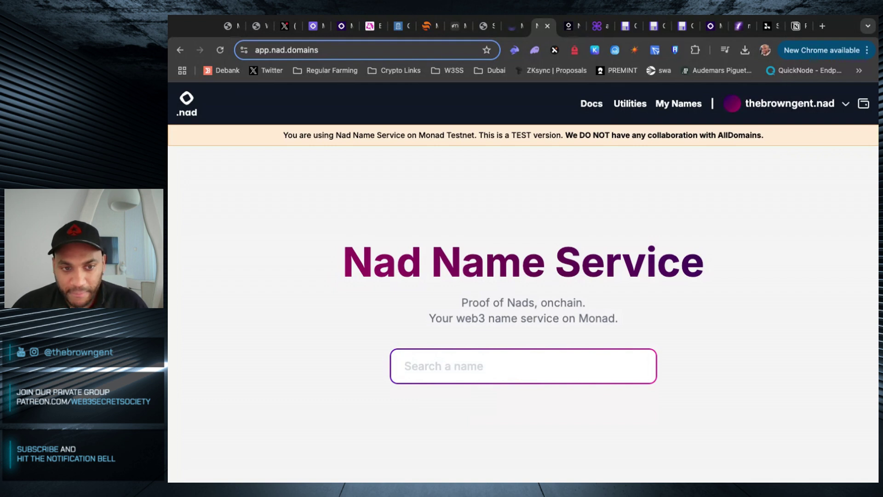
pyautogui.write('thebrowngent')
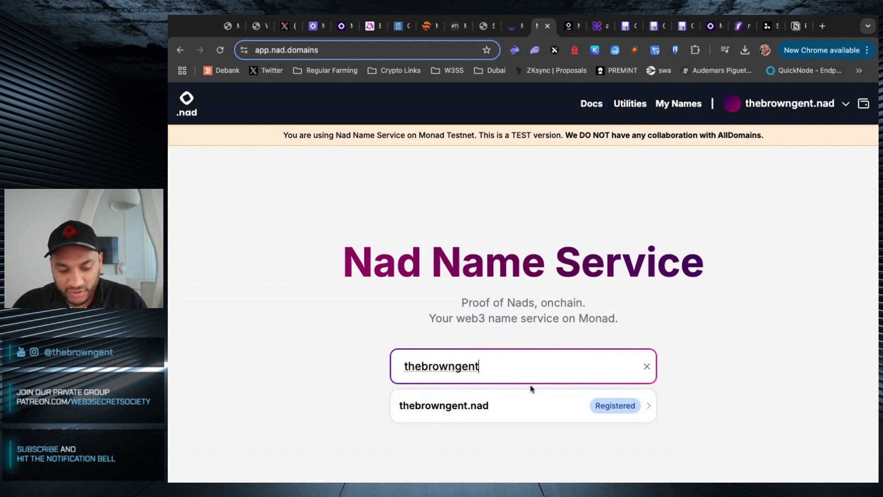
pyautogui.write('yt')
pyautogui.click(530, 407)
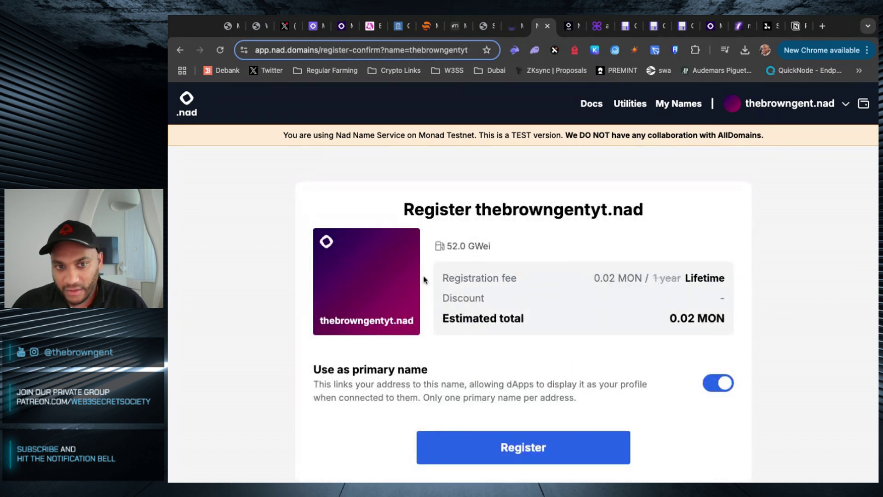
# - Review the 0.02 MON lifetime fee and the testnet-only name warning
pyautogui.click(598, 278)
pyautogui.hotkey('shift', 'Right')
pyautogui.hotkey('shift', 'Right')
pyautogui.hotkey('shift', 'Right')
pyautogui.hotkey('shift', 'Right')
pyautogui.hotkey('shift', 'Right')
pyautogui.hotkey('shift', 'Right')
pyautogui.hotkey('shift', 'Right')
pyautogui.hotkey('shift', 'Right')
pyautogui.hotkey('shift', 'Right')
pyautogui.hotkey('shift', 'Right')
pyautogui.hotkey('shift', 'Right')
pyautogui.hotkey('shift', 'Right')
pyautogui.hotkey('shift', 'Right')
pyautogui.hotkey('shift', 'Right')
pyautogui.hotkey('shift', 'Right')
pyautogui.hotkey('shift', 'Right')
pyautogui.hotkey('shift', 'Right')
pyautogui.hotkey('shift', 'Right')
pyautogui.hotkey('shift', 'Right')
pyautogui.hotkey('shift', 'Right')
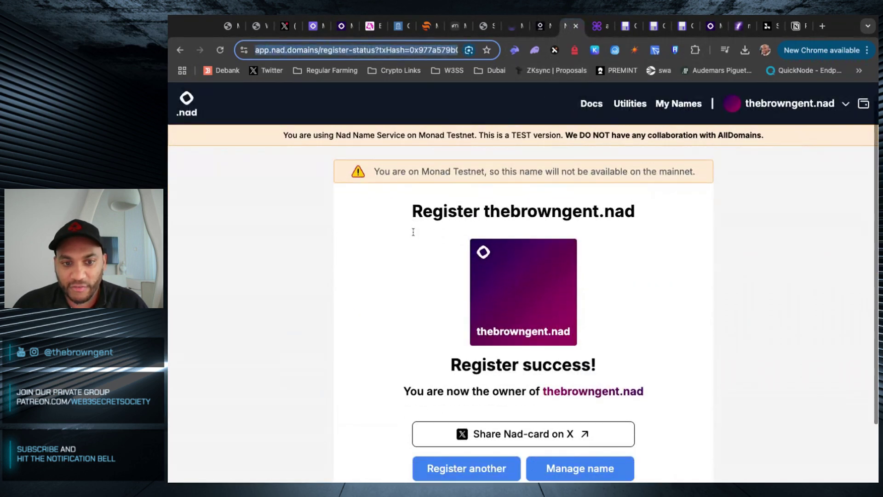
pyautogui.scroll(1, 413, 231)
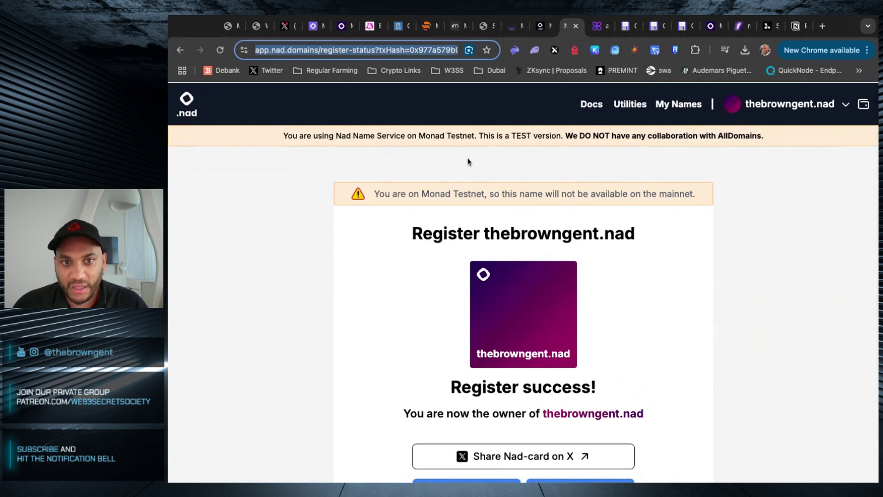
pyautogui.scroll(-2, 565, 243)
pyautogui.scroll(3, 506, 230)
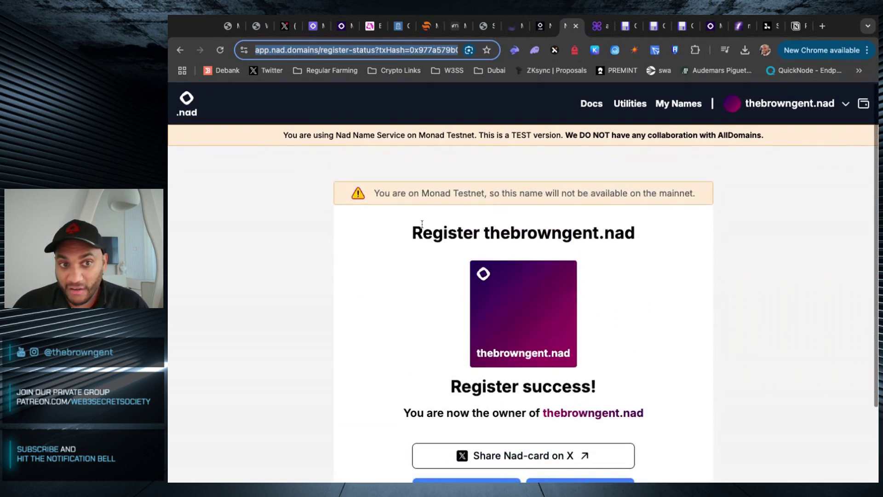
pyautogui.moveTo(375, 193); pyautogui.dragTo(684, 193)
pyautogui.click(685, 193)
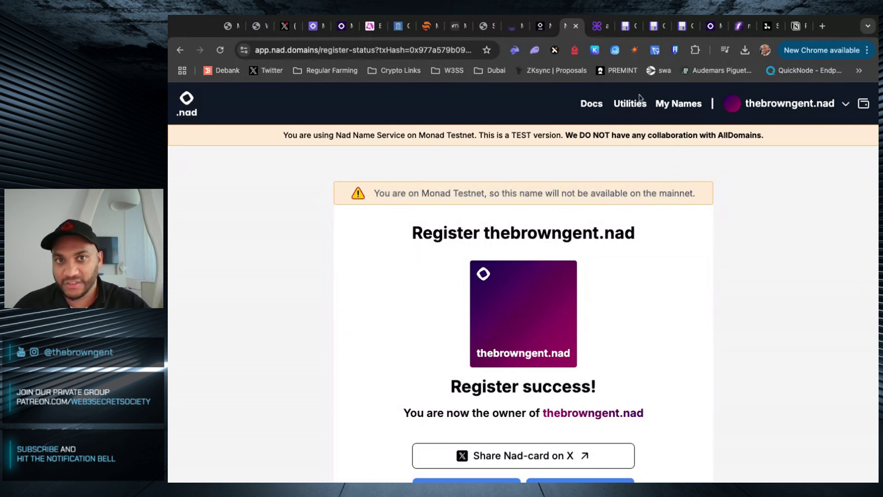
pyautogui.click(597, 26)
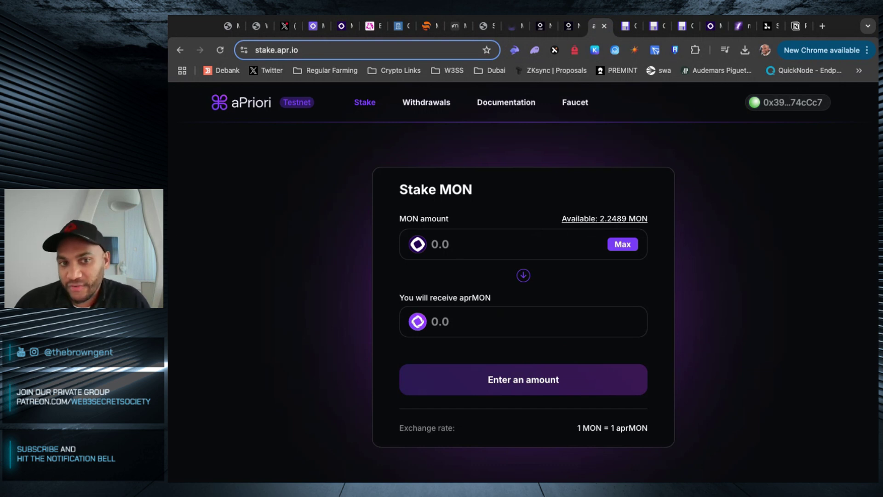
# - Enter 0.1 MON in aPriori's stake field and submit the stake
pyautogui.click(462, 253)
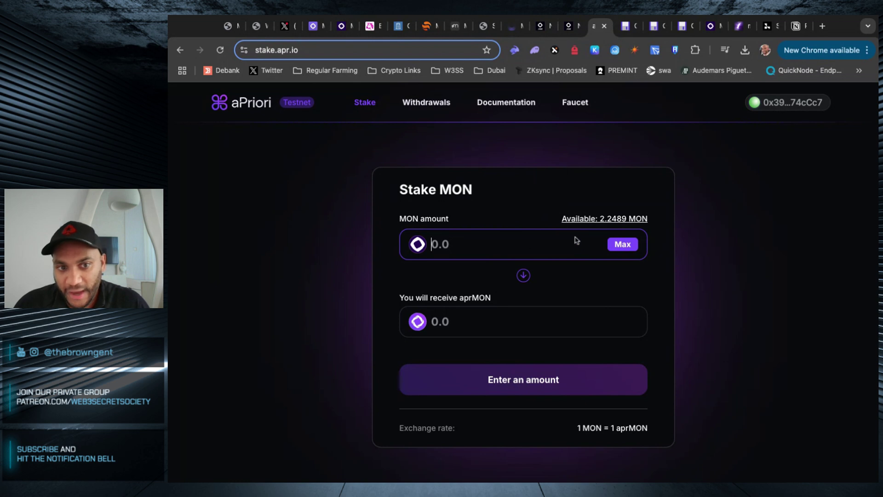
pyautogui.write('0.1')
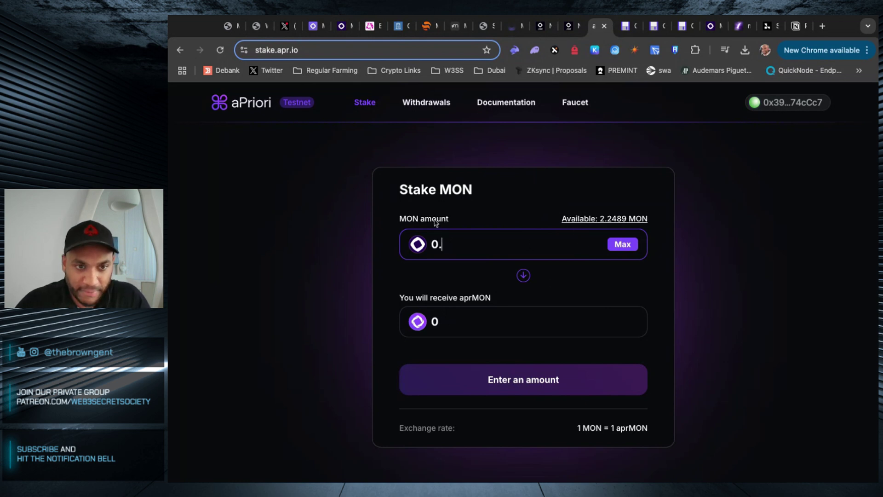
pyautogui.click(518, 380)
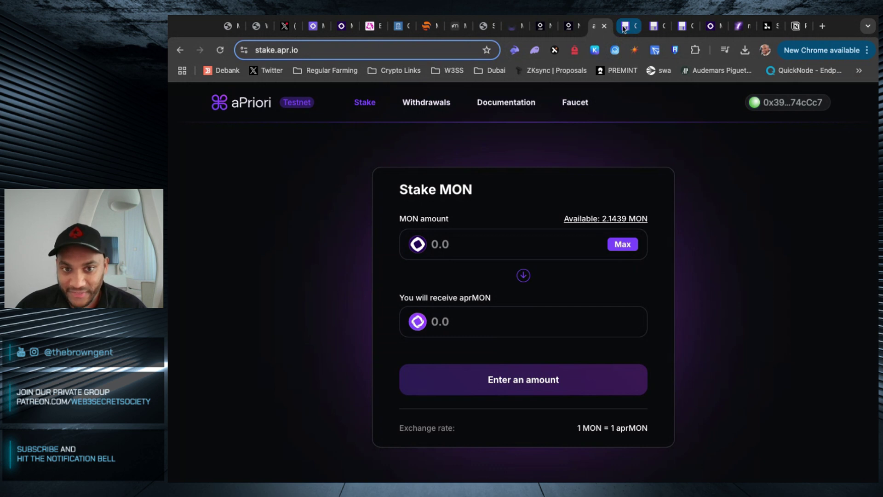
# - Open the Curvance dashboard and look over its faucet list
pyautogui.click(624, 27)
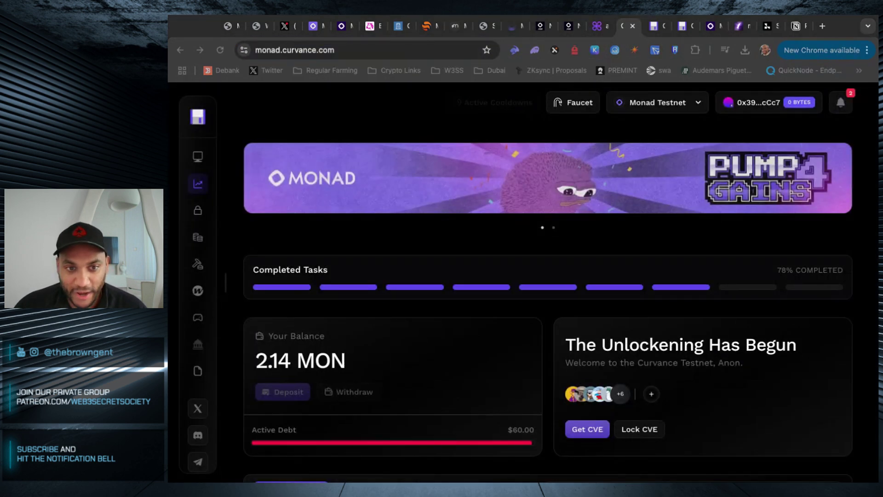
pyautogui.press('super+l')
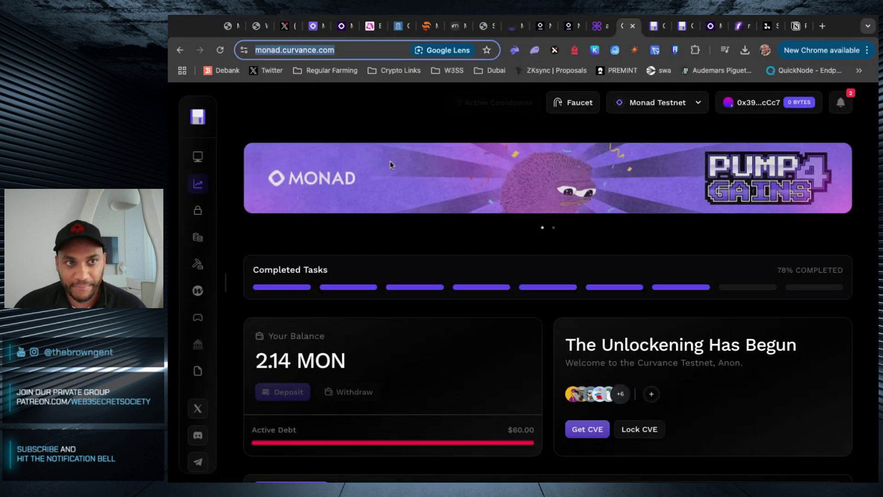
pyautogui.click(743, 178)
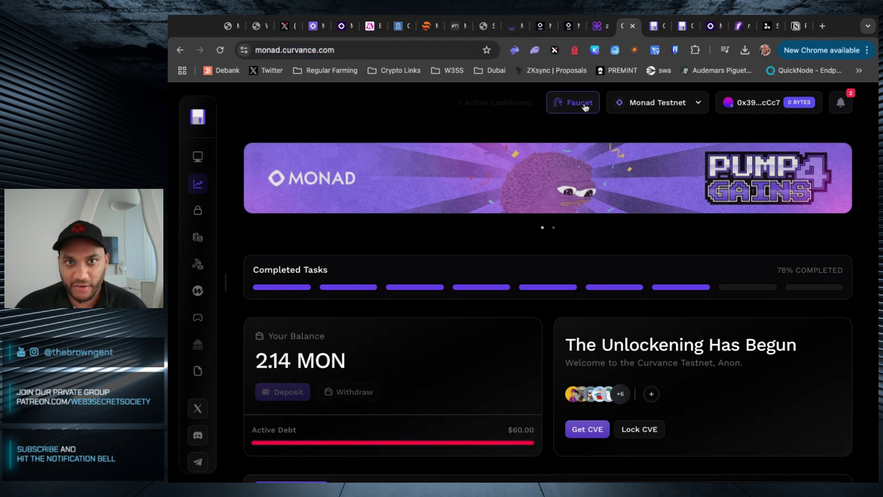
pyautogui.click(557, 105)
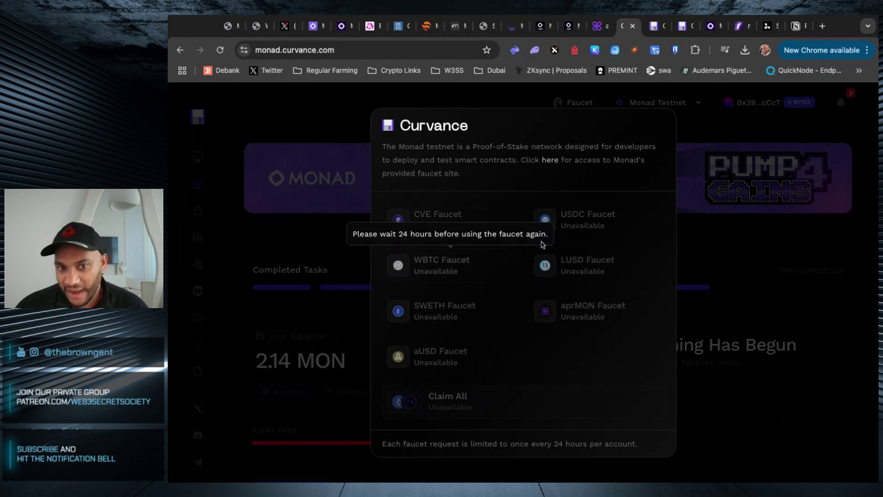
pyautogui.click(750, 279)
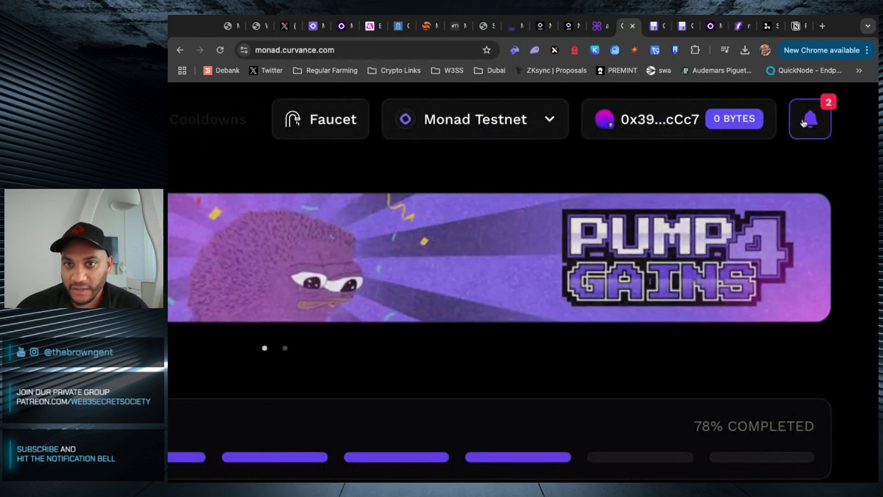
# - Scroll the Monad Tasks checklist, where Repay and Withdraw remain unchecked
pyautogui.click(841, 105)
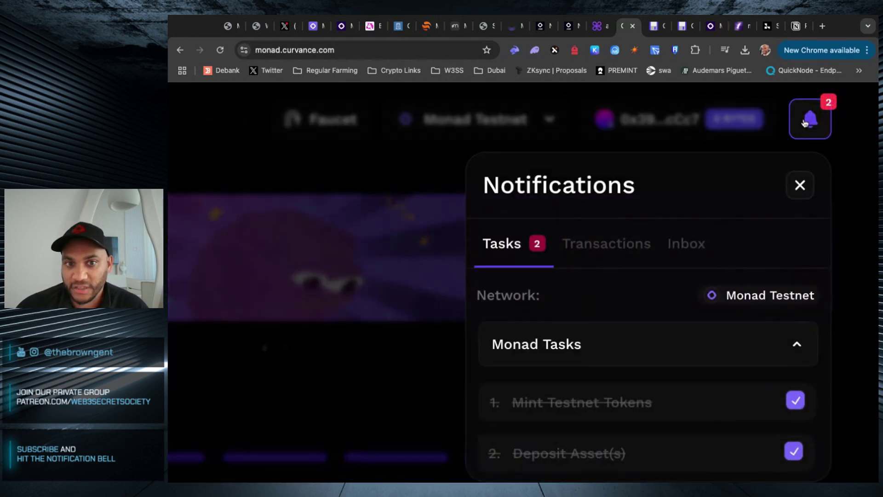
pyautogui.scroll(-2, 690, 339)
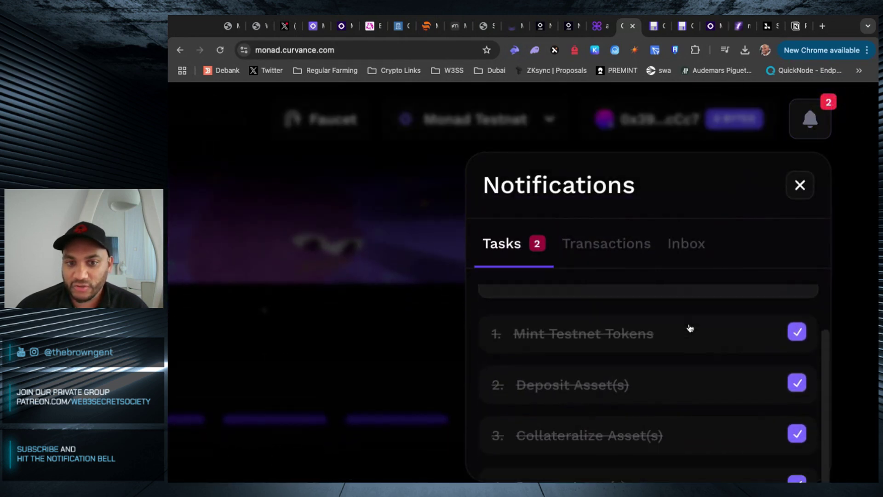
pyautogui.scroll(-6, 690, 328)
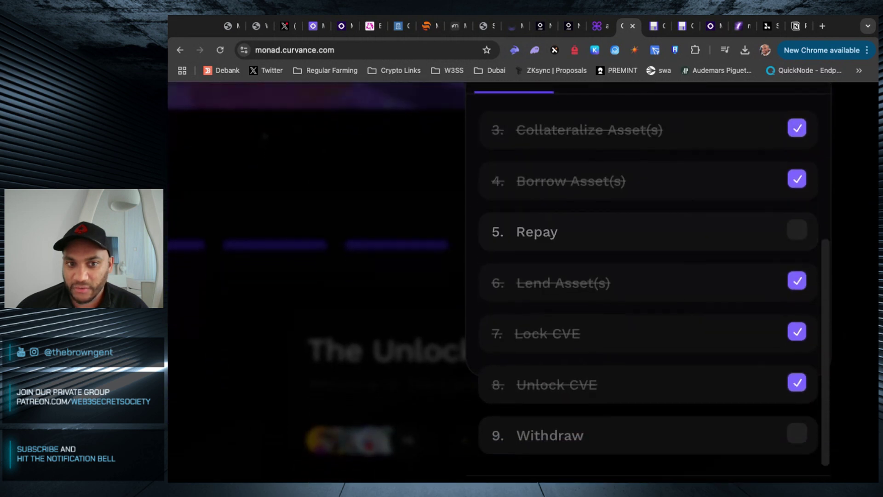
pyautogui.scroll(-2, 592, 341)
pyautogui.scroll(4, 584, 343)
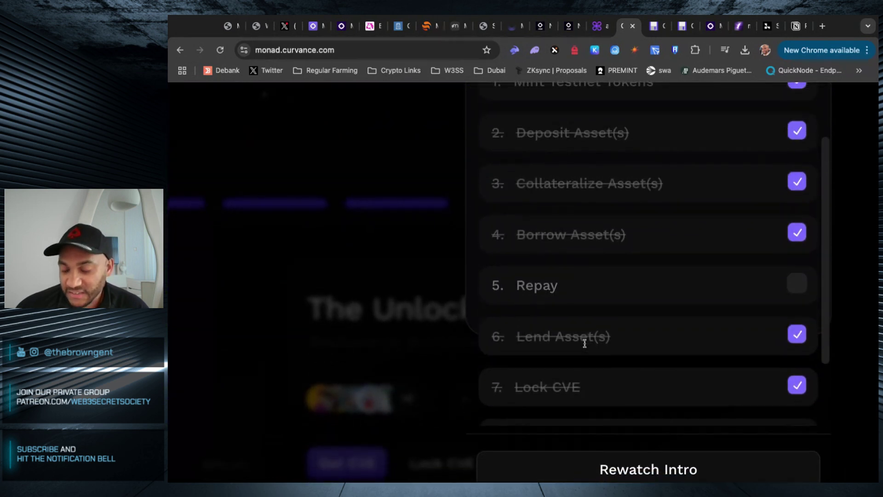
pyautogui.scroll(-2, 552, 391)
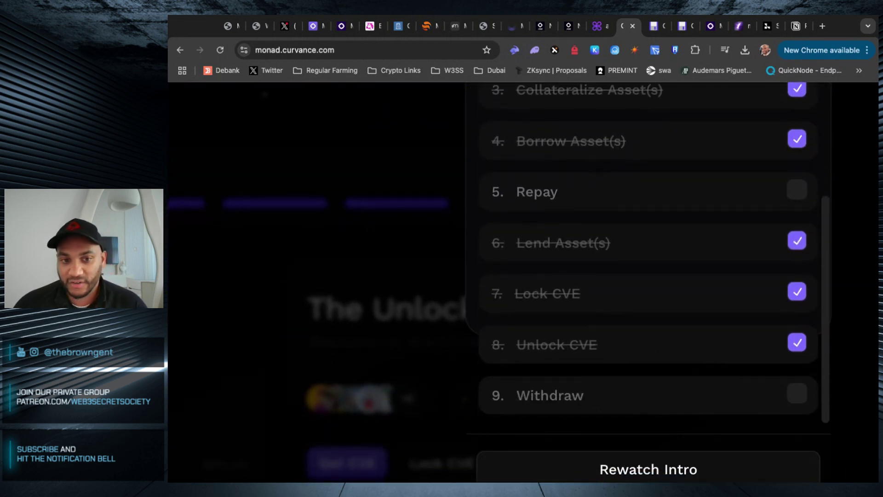
# - Open the Long BTC market from the Withdraw task and start a WBTC withdrawal
pyautogui.click(543, 388)
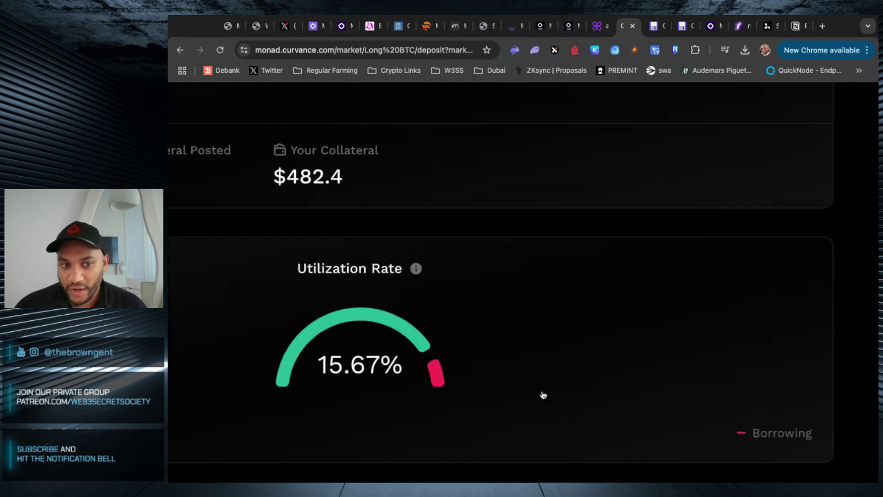
pyautogui.scroll(-5, 542, 394)
pyautogui.scroll(-5, 542, 395)
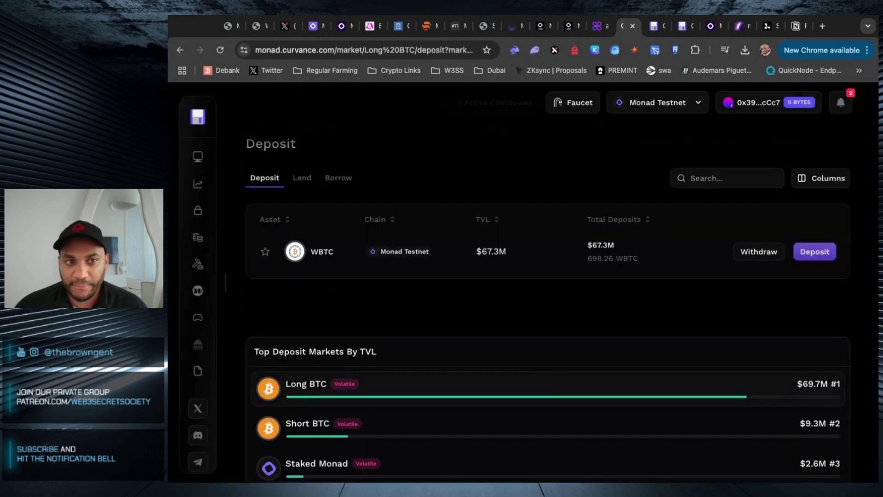
pyautogui.click(768, 256)
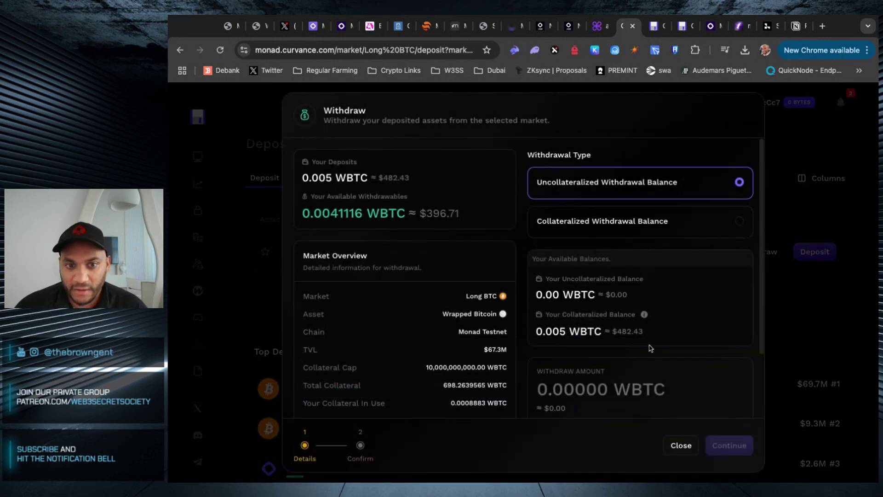
pyautogui.scroll(-3, 667, 328)
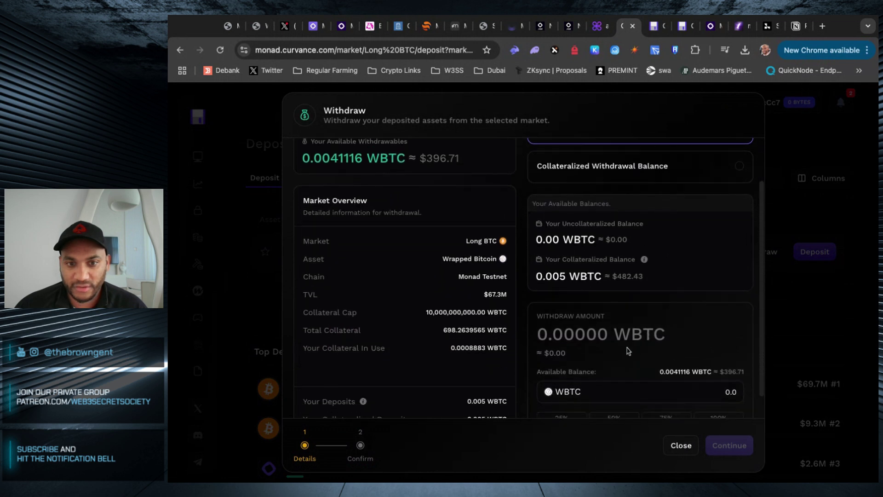
pyautogui.scroll(-1, 591, 336)
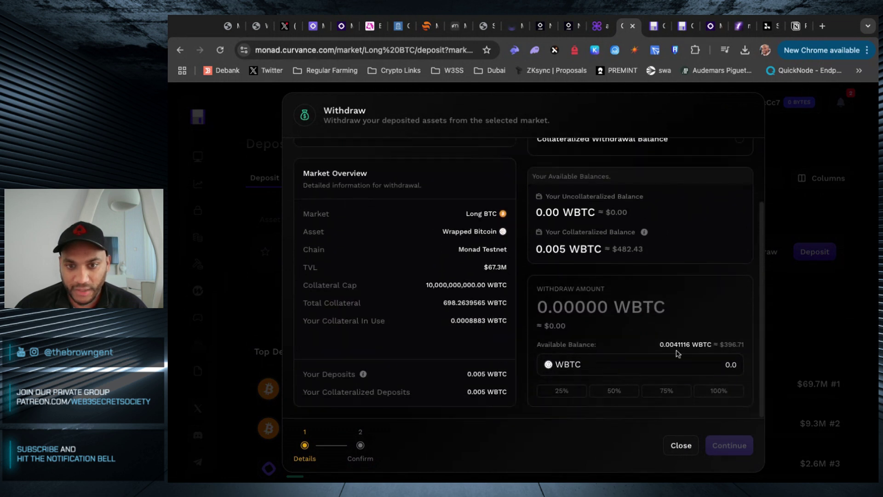
# - Withdraw 0.001 WBTC from Curvance and dismiss the success message
pyautogui.click(710, 366)
pyautogui.write('0.001')
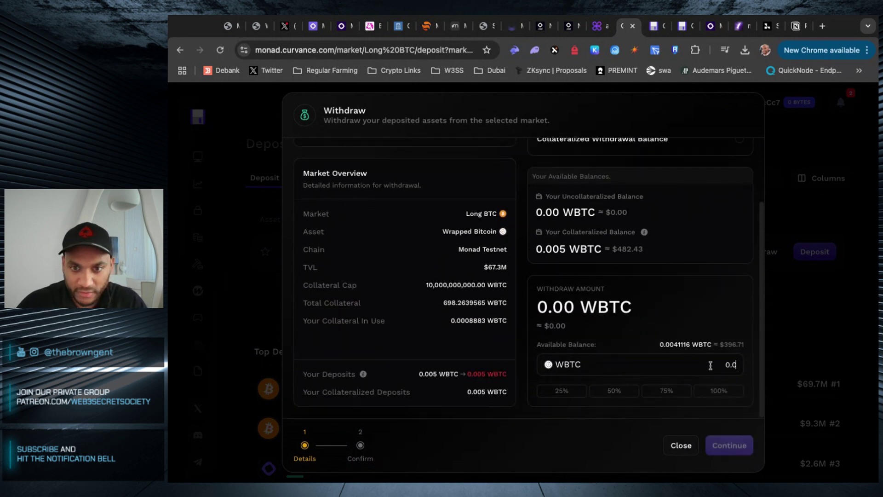
pyautogui.click(731, 445)
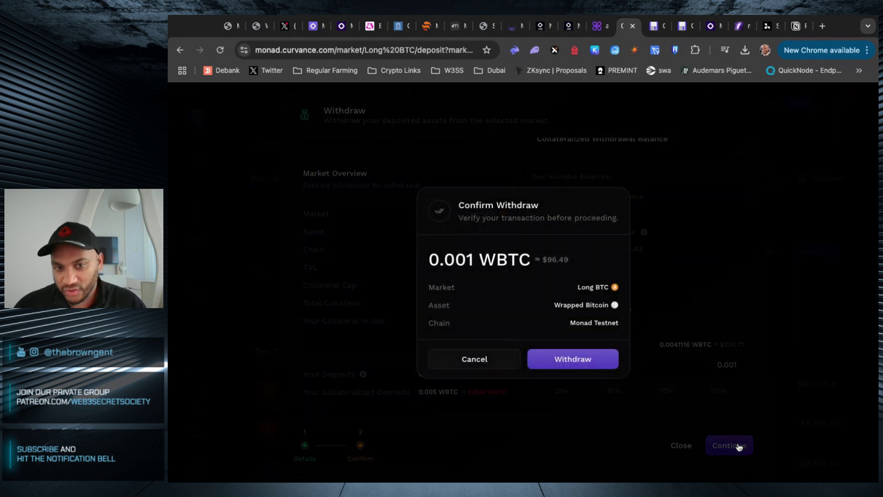
pyautogui.click(588, 358)
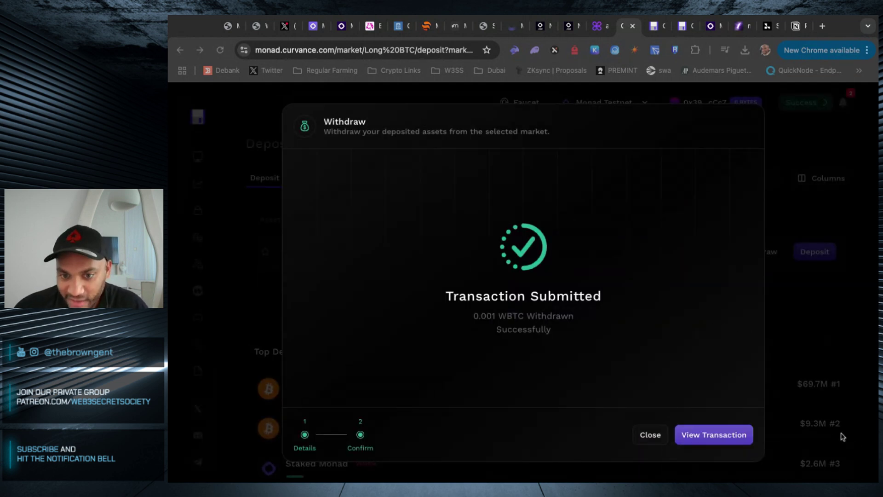
pyautogui.click(652, 435)
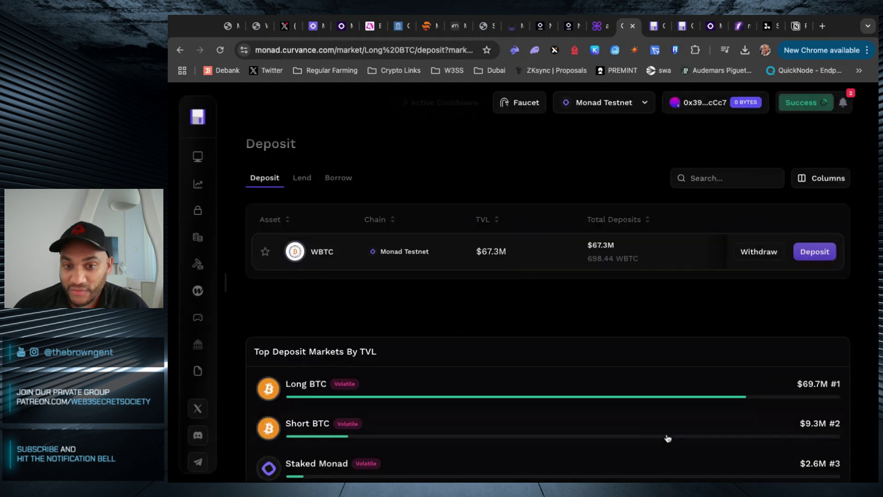
# - Recheck the Curvance task list, then move to the Monad Testnet site
pyautogui.scroll(5, 753, 354)
pyautogui.click(849, 102)
pyautogui.scroll(-3, 796, 290)
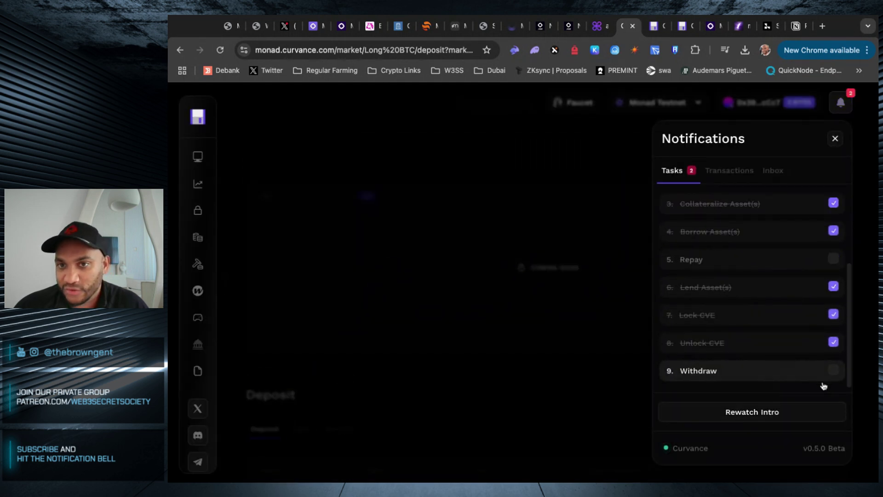
pyautogui.click(652, 369)
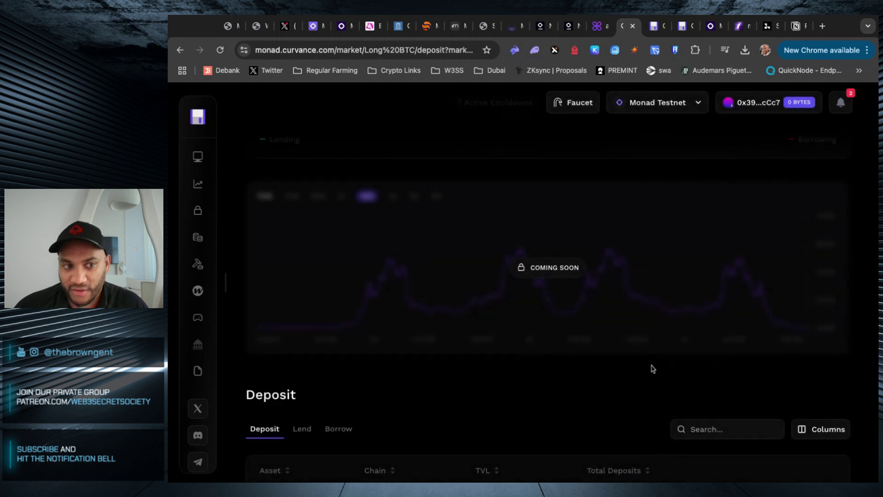
pyautogui.scroll(6, 700, 241)
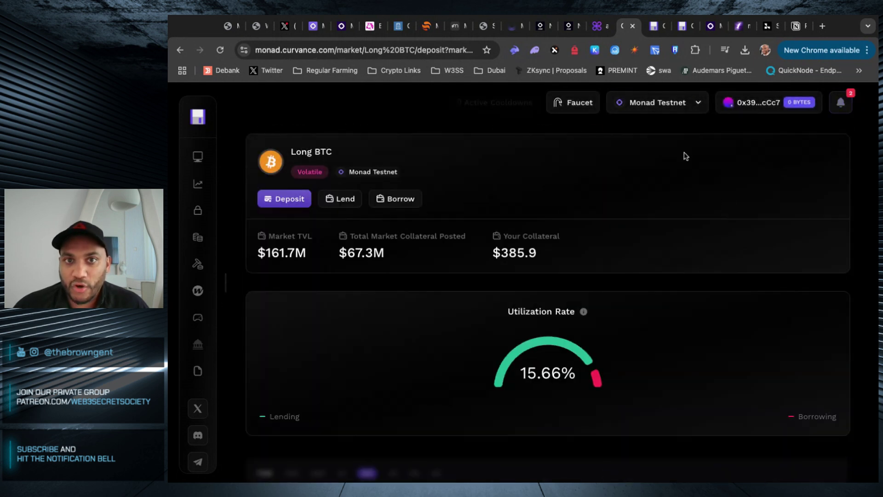
pyautogui.click(712, 27)
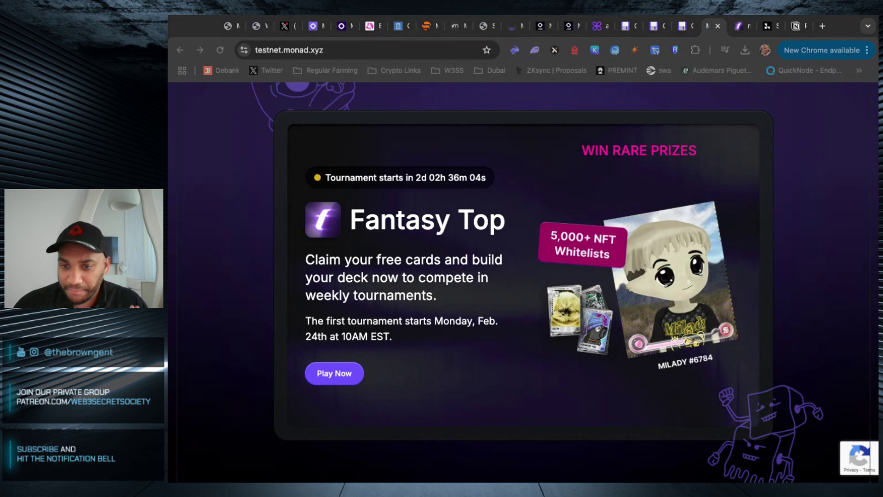
pyautogui.click(260, 295)
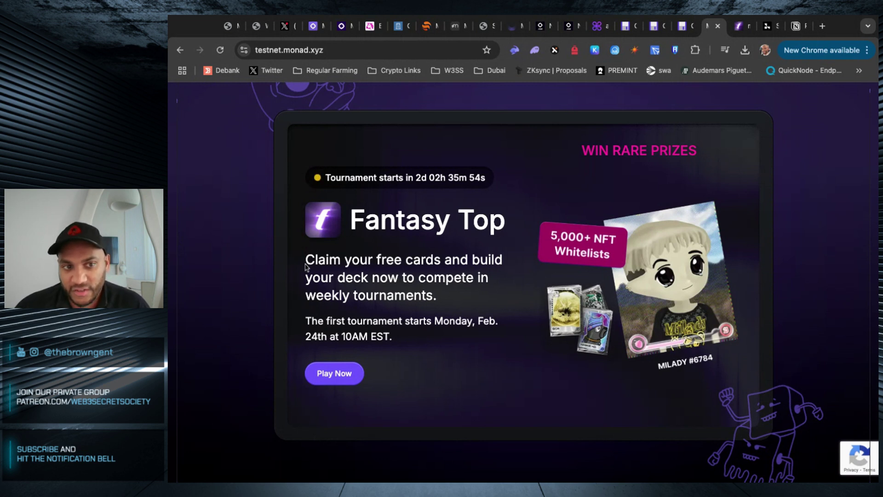
pyautogui.tripleClick(349, 216)
pyautogui.moveTo(349, 217); pyautogui.dragTo(434, 219)
pyautogui.click(435, 220)
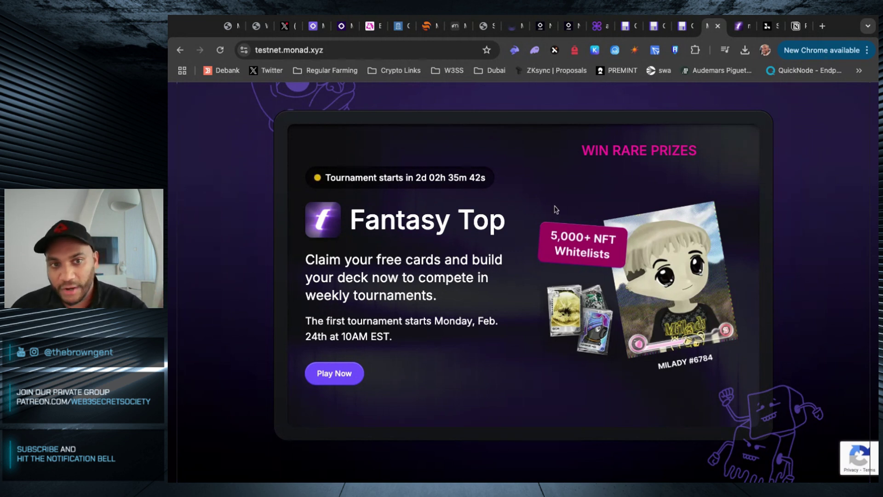
pyautogui.scroll(-10, 555, 209)
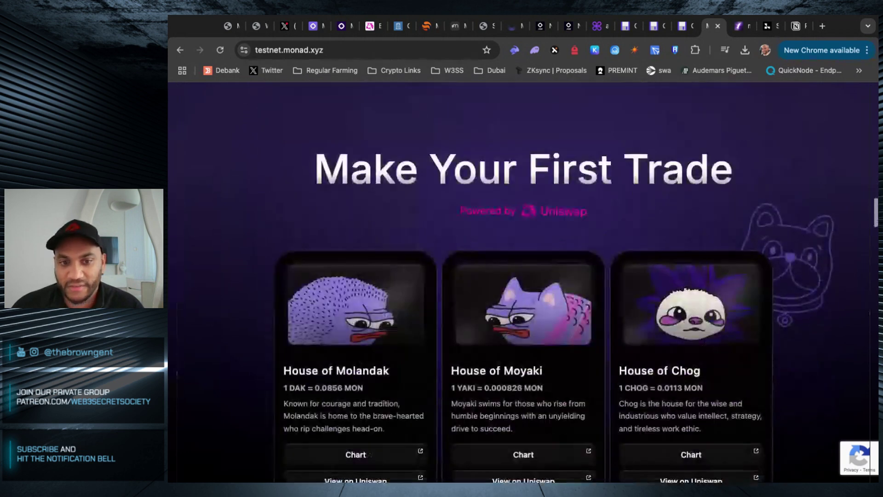
pyautogui.scroll(7, 556, 209)
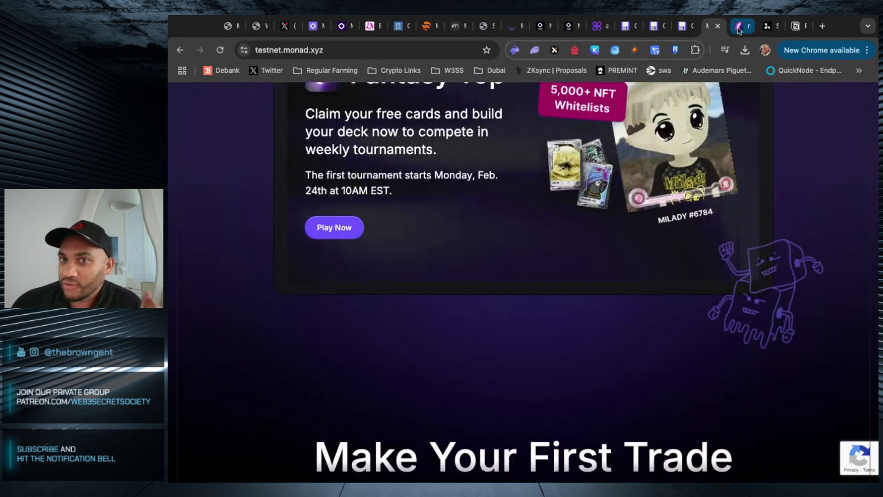
pyautogui.click(738, 27)
# - View Layer3's monad quest results, then the Monad Testnet guide thumbnail
pyautogui.click(767, 26)
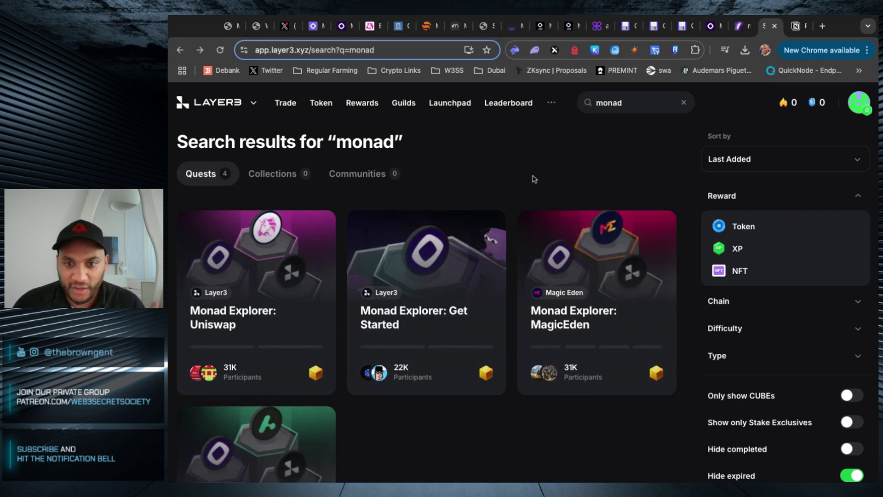
pyautogui.click(228, 31)
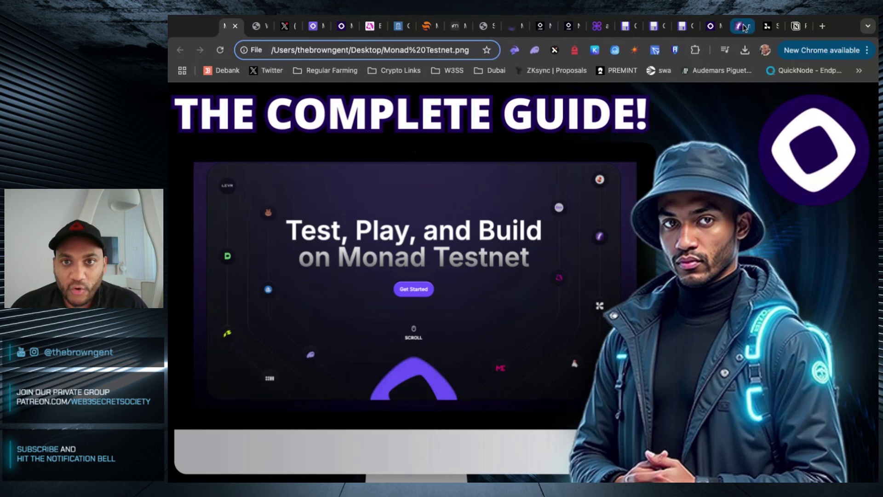
pyautogui.click(712, 26)
pyautogui.scroll(-10, 620, 178)
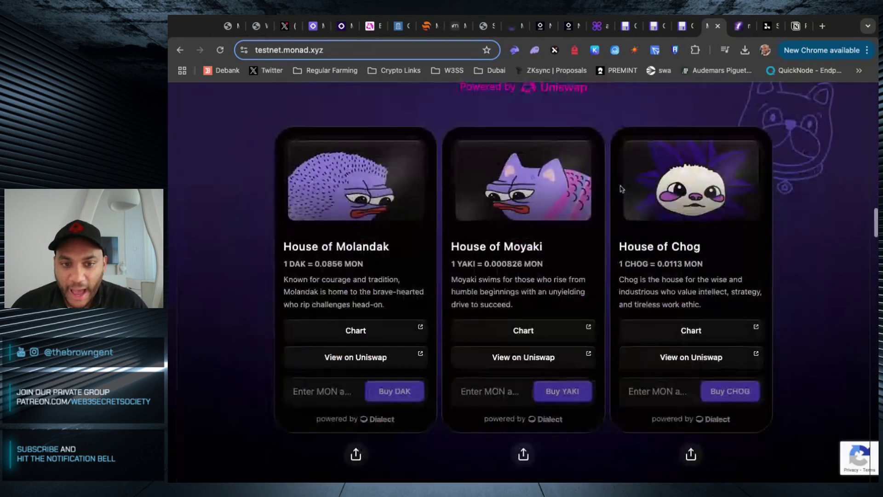
pyautogui.scroll(-3, 613, 259)
pyautogui.scroll(2, 667, 308)
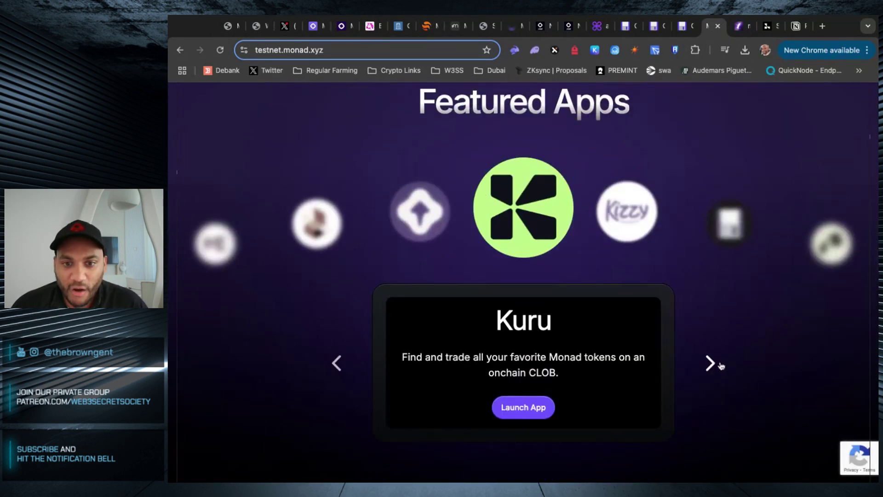
pyautogui.click(711, 363)
pyautogui.click(711, 363)
pyautogui.click(711, 364)
pyautogui.click(710, 364)
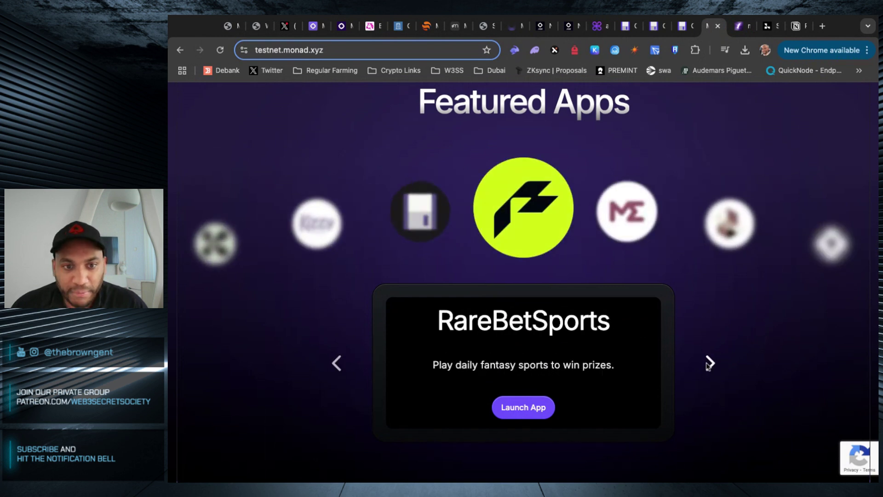
pyautogui.click(709, 364)
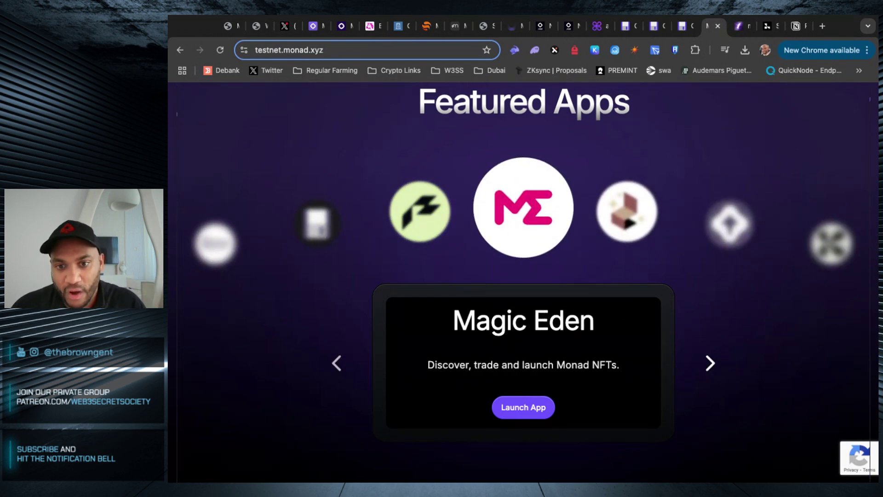
pyautogui.click(710, 363)
pyautogui.click(710, 364)
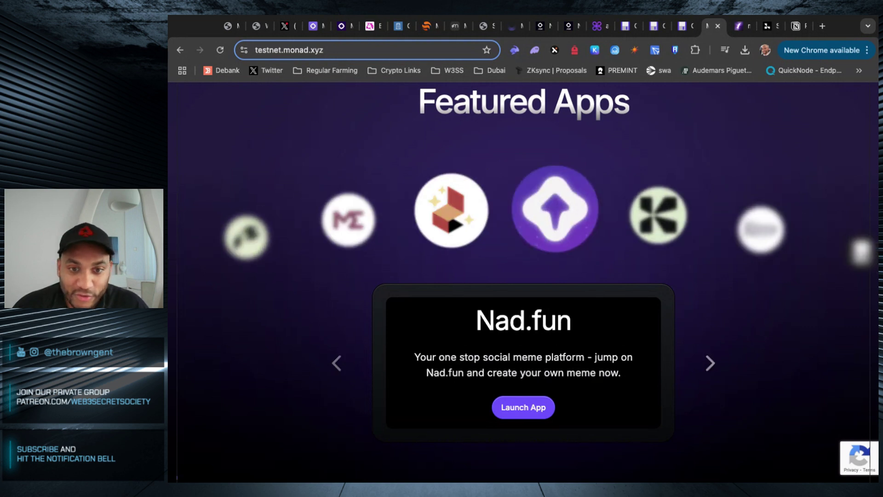
pyautogui.click(710, 363)
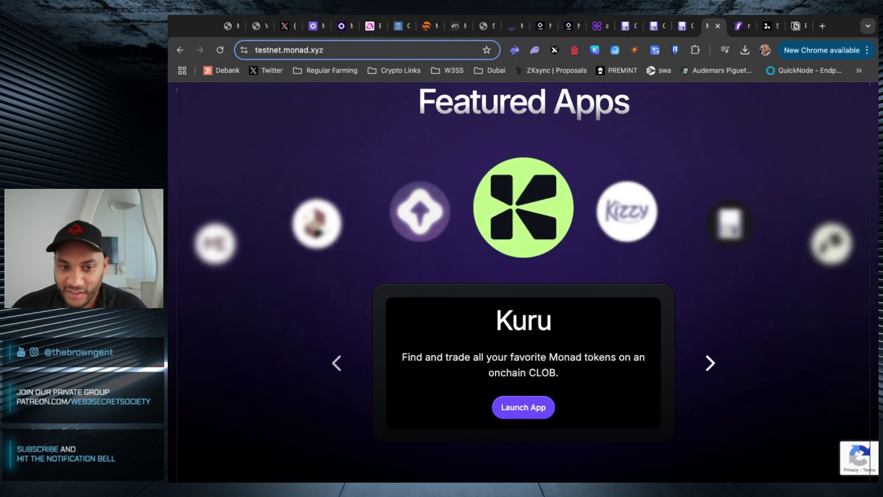
pyautogui.click(711, 363)
pyautogui.click(229, 27)
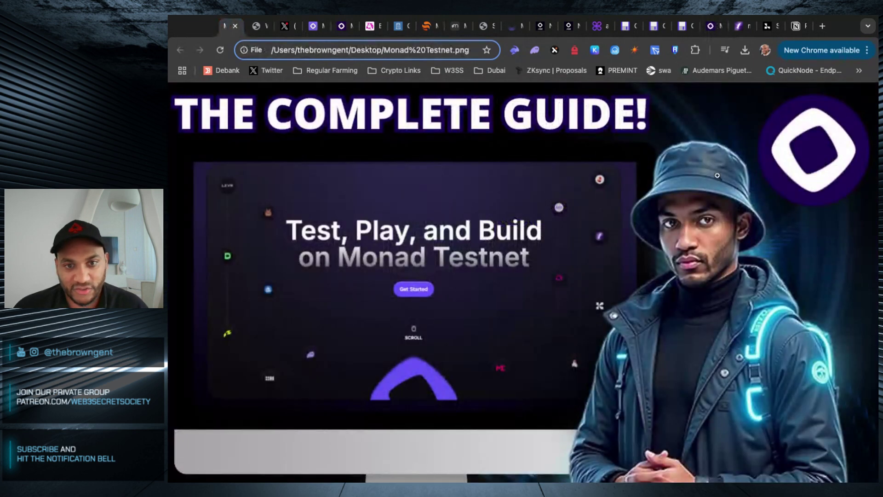